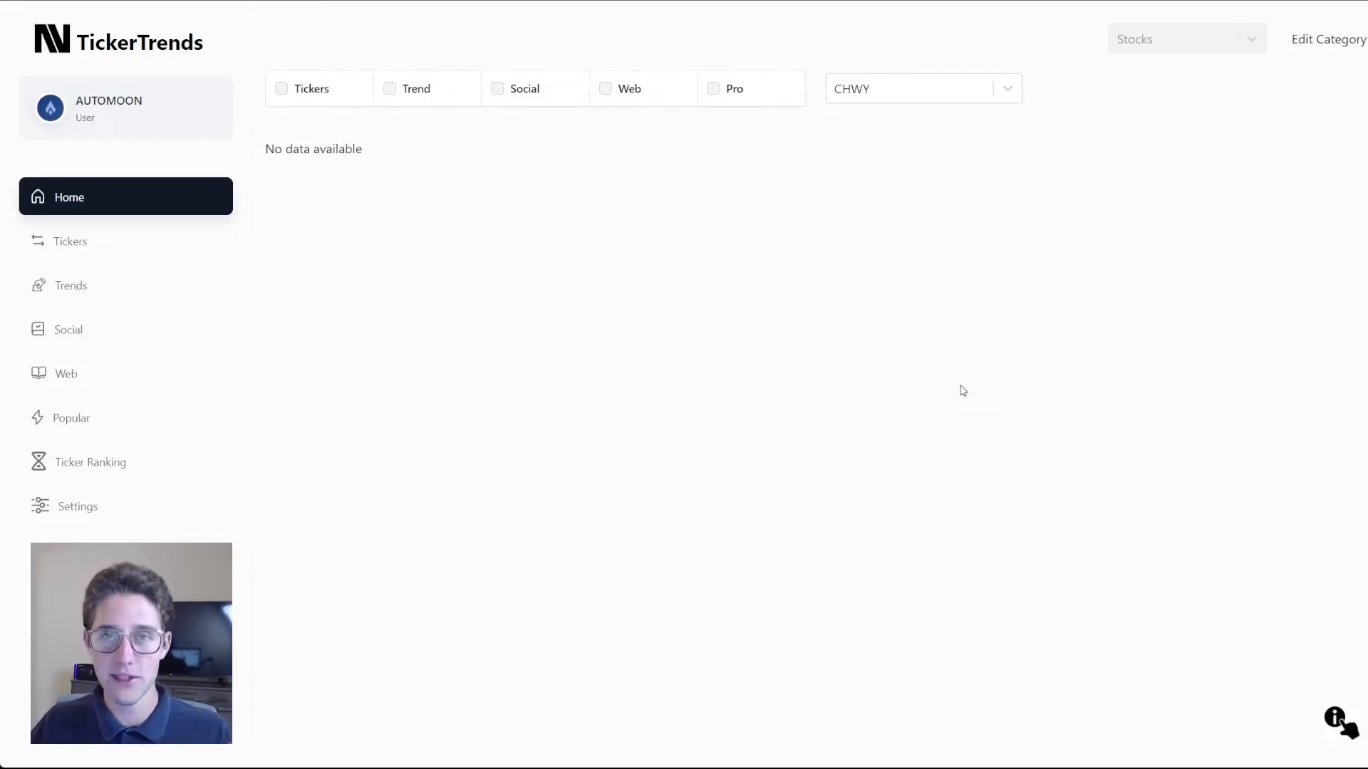
Step: Examine the Tickers page and the tickers assigned to the Stocks category in the category editor
left_click(1317, 47)
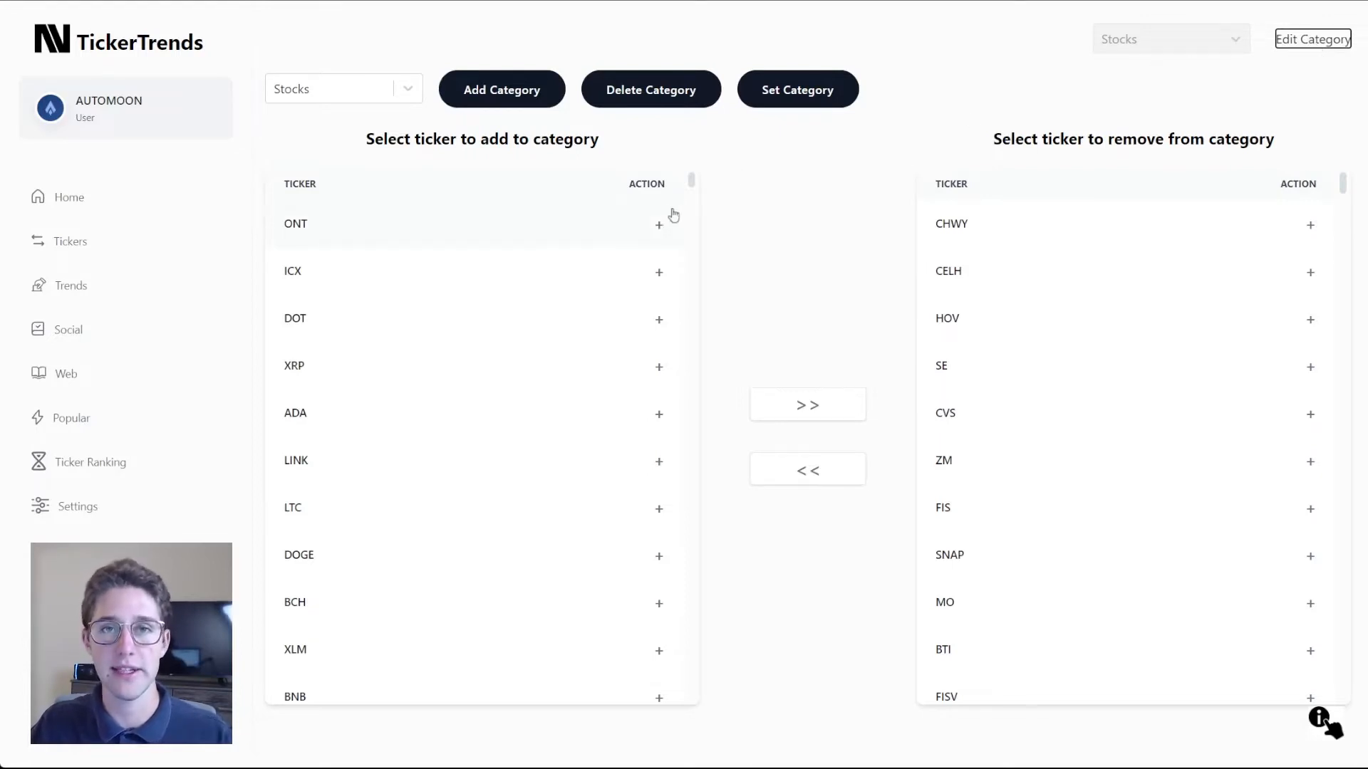
left_click(150, 249)
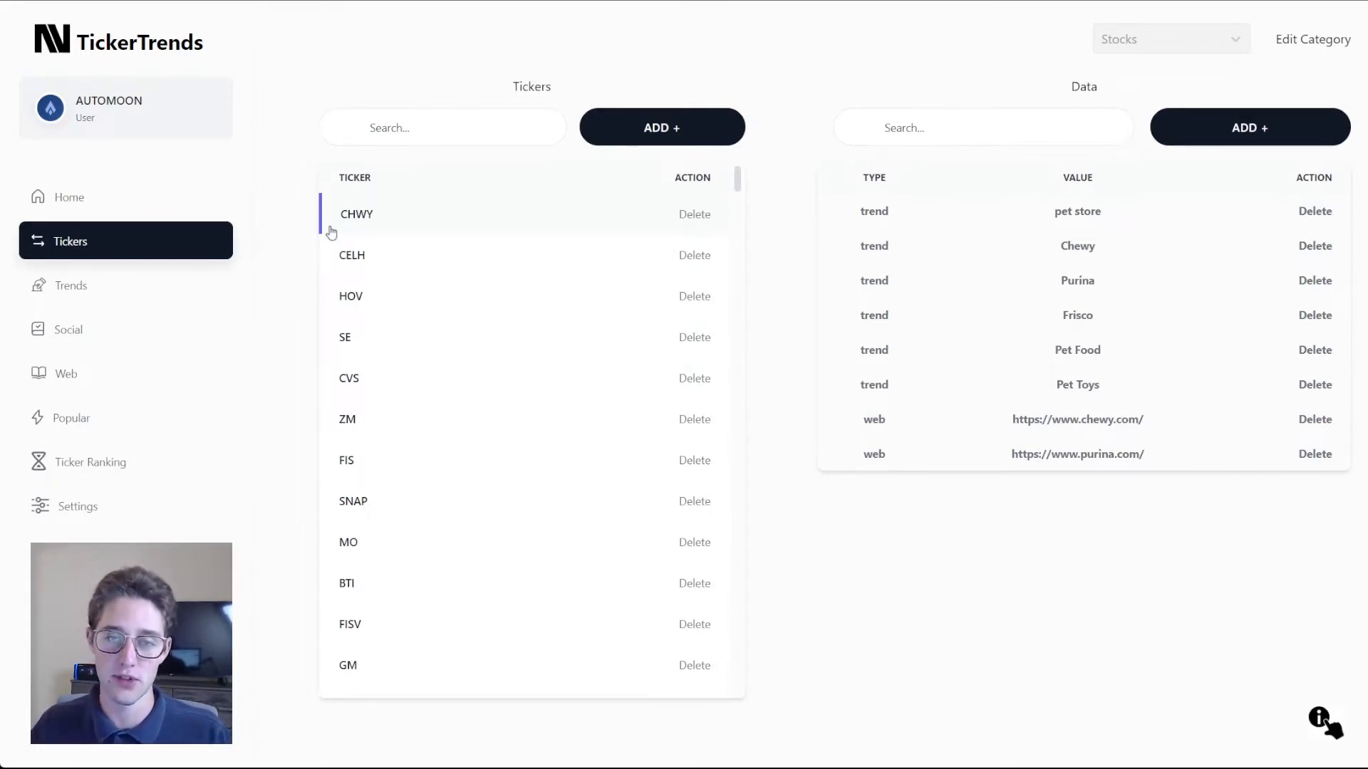
left_click(1313, 40)
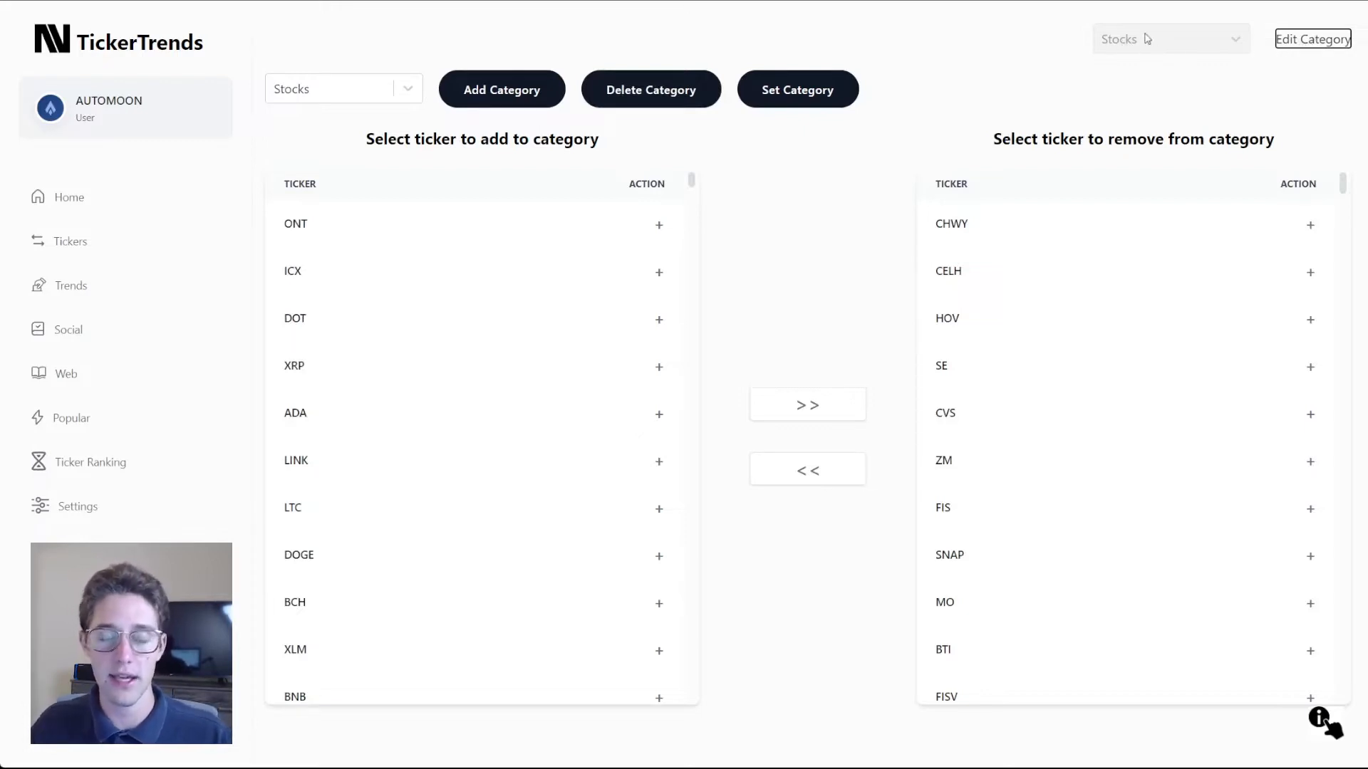
left_click(407, 99)
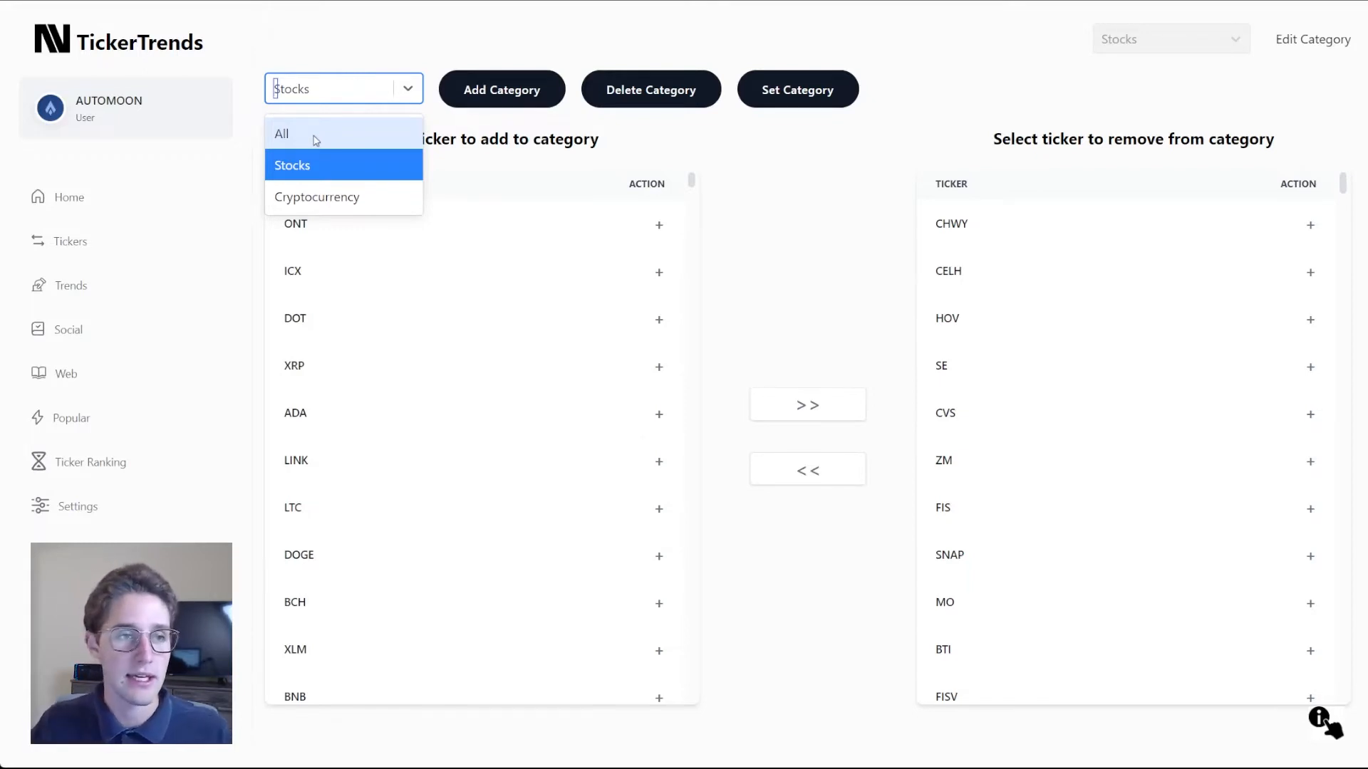
left_click(324, 169)
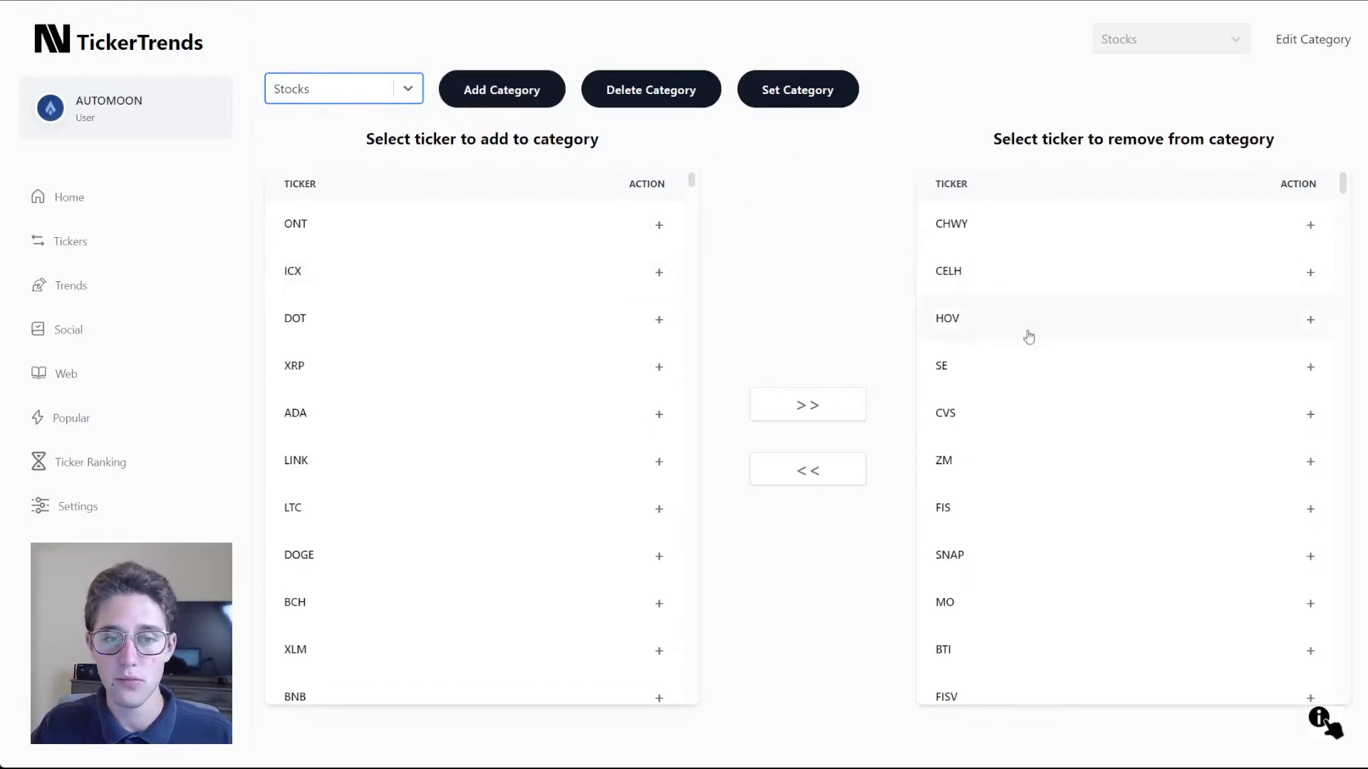
scroll(1008, 353, "down", 2)
scroll(1009, 353, "down", 3)
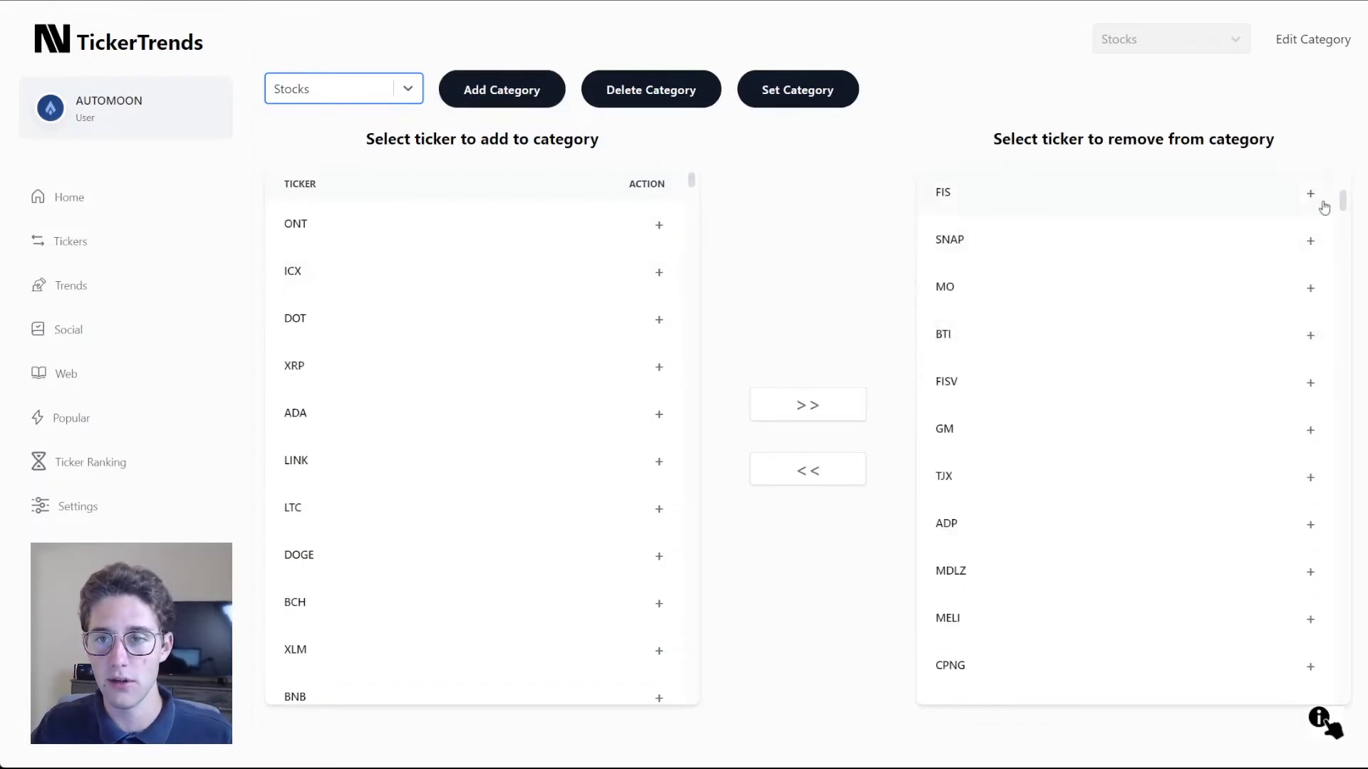
left_click_drag(1346, 206, 1313, 351)
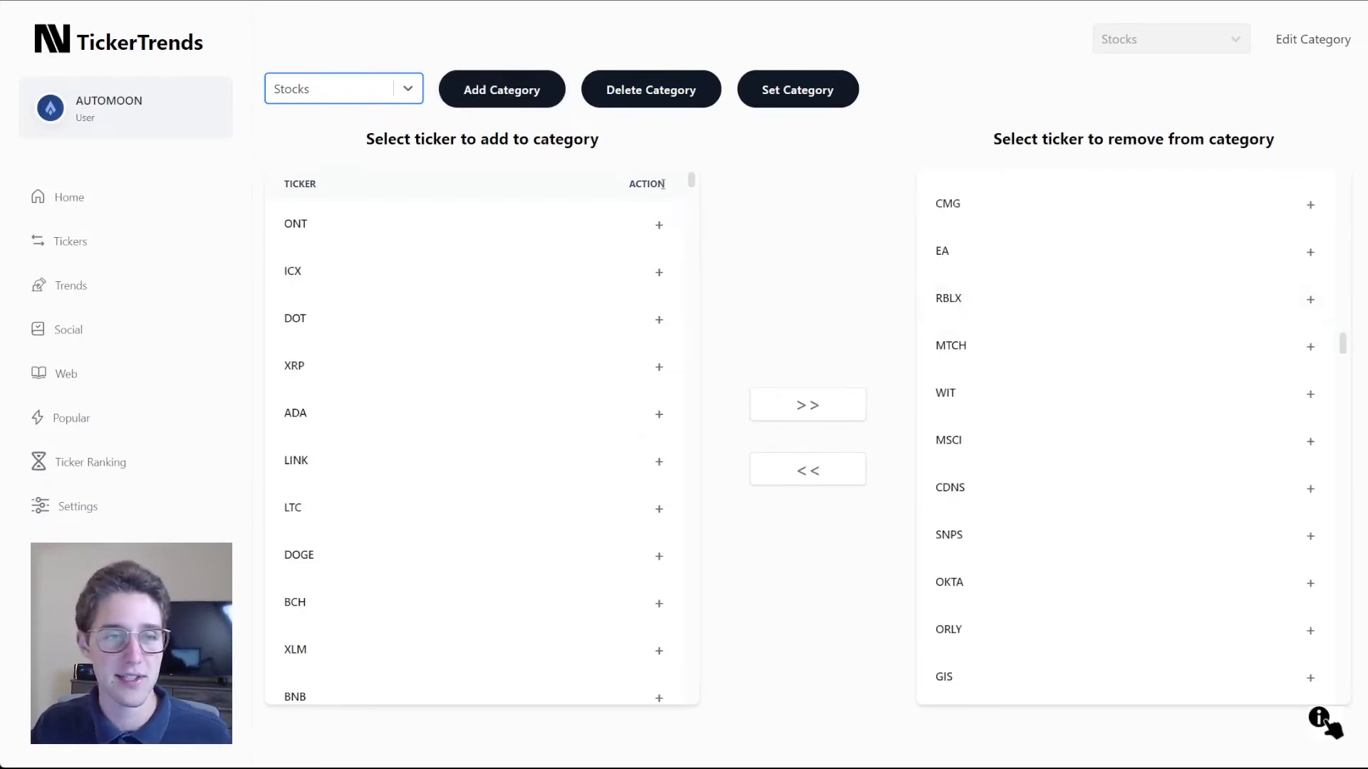
Step: Add the KDP ticker to the Cryptocurrency category, and remove it from the category again
left_click(405, 96)
left_click(320, 197)
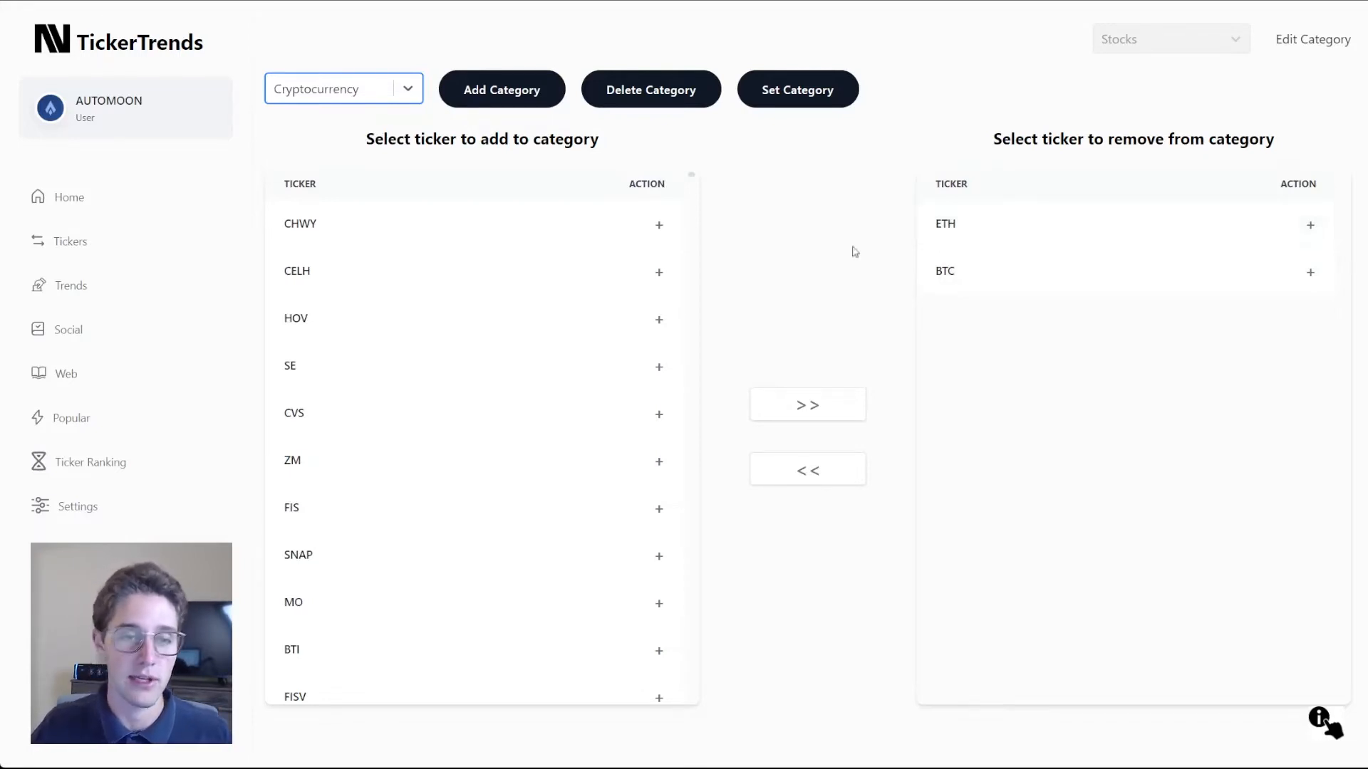
scroll(575, 397, "down", 10)
scroll(572, 409, "down", 15)
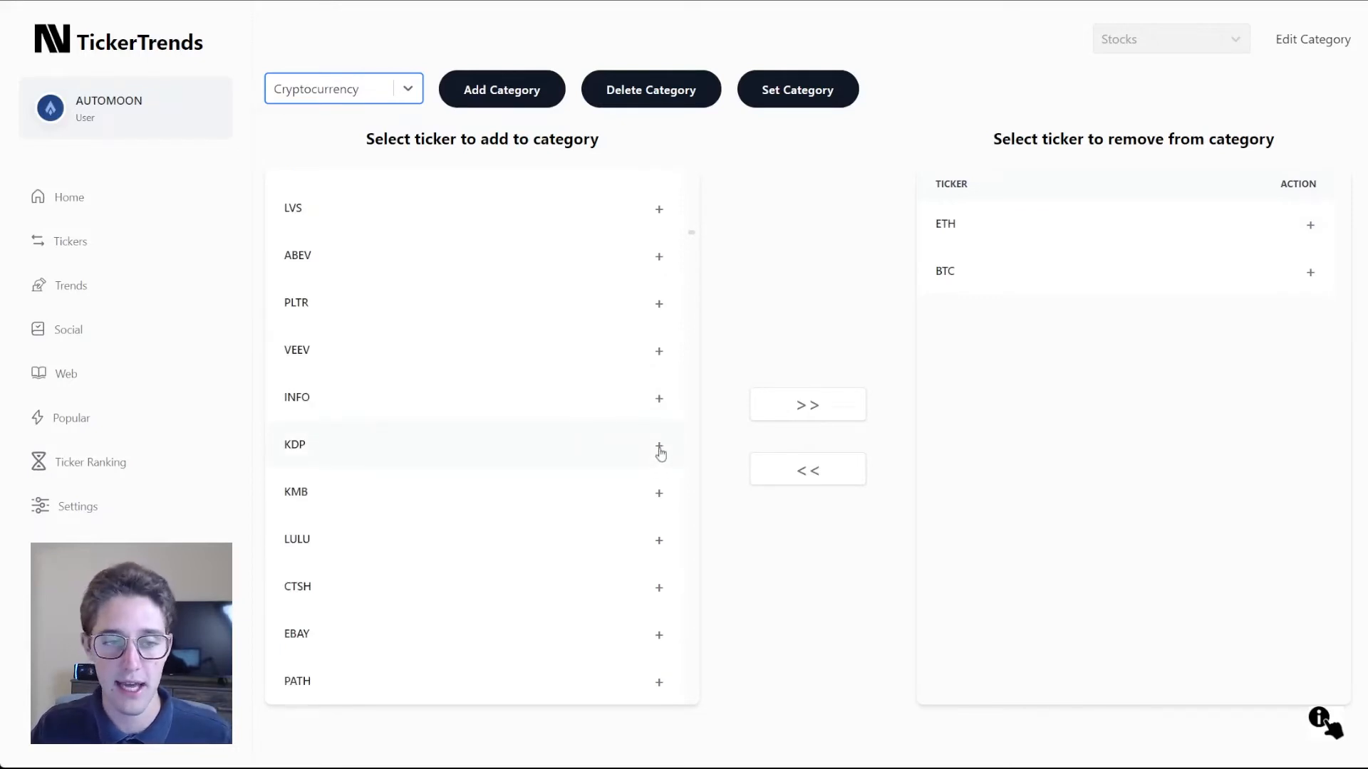
left_click(659, 447)
left_click(754, 411)
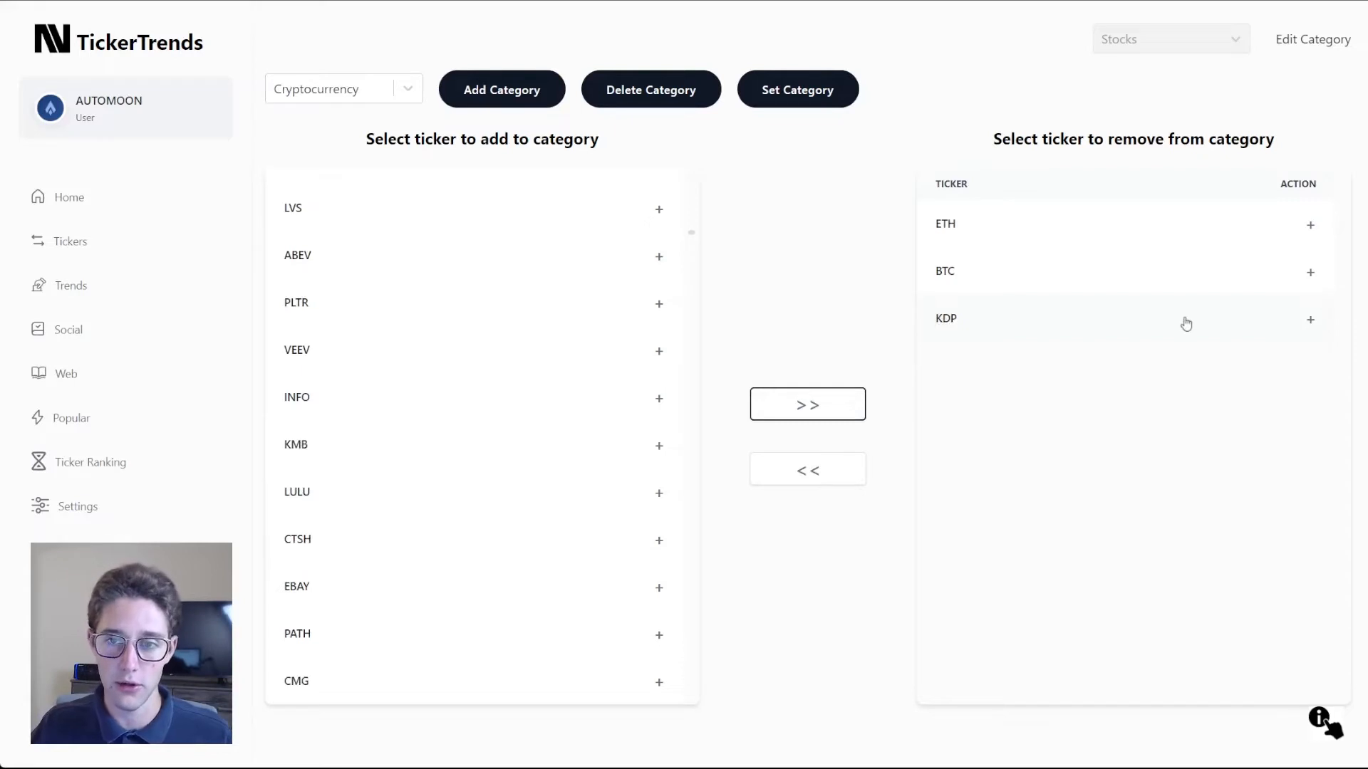
left_click(1310, 321)
left_click(812, 470)
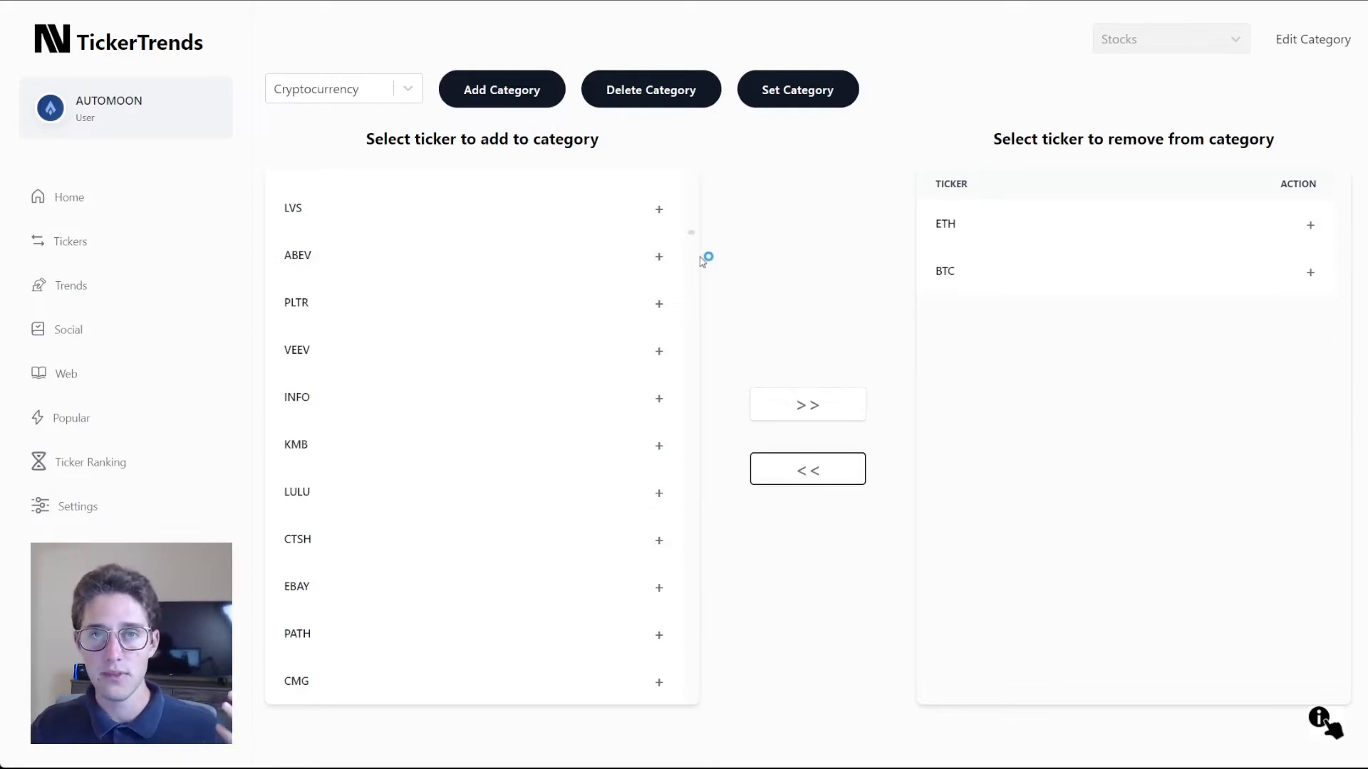
Step: Create a new category labelled Cars
left_click(500, 90)
left_click(654, 372)
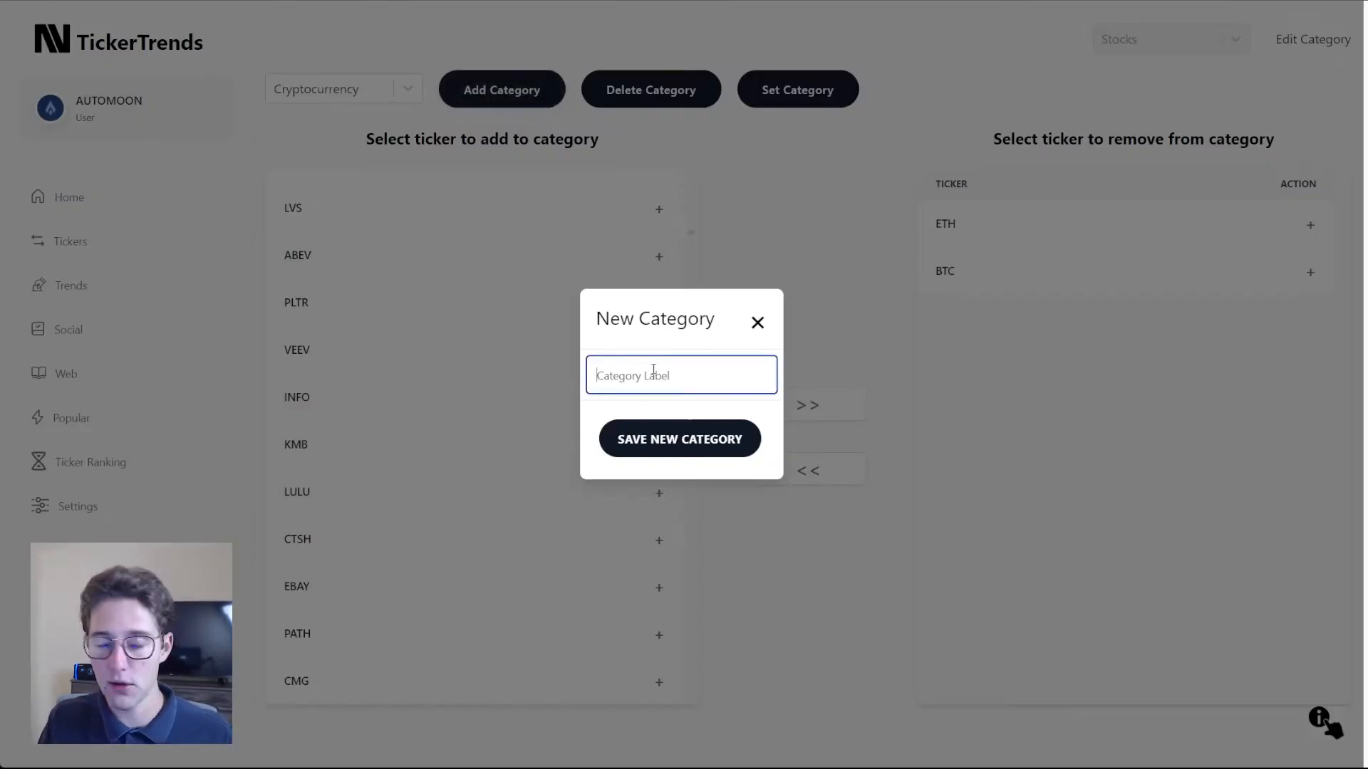
type("Cars")
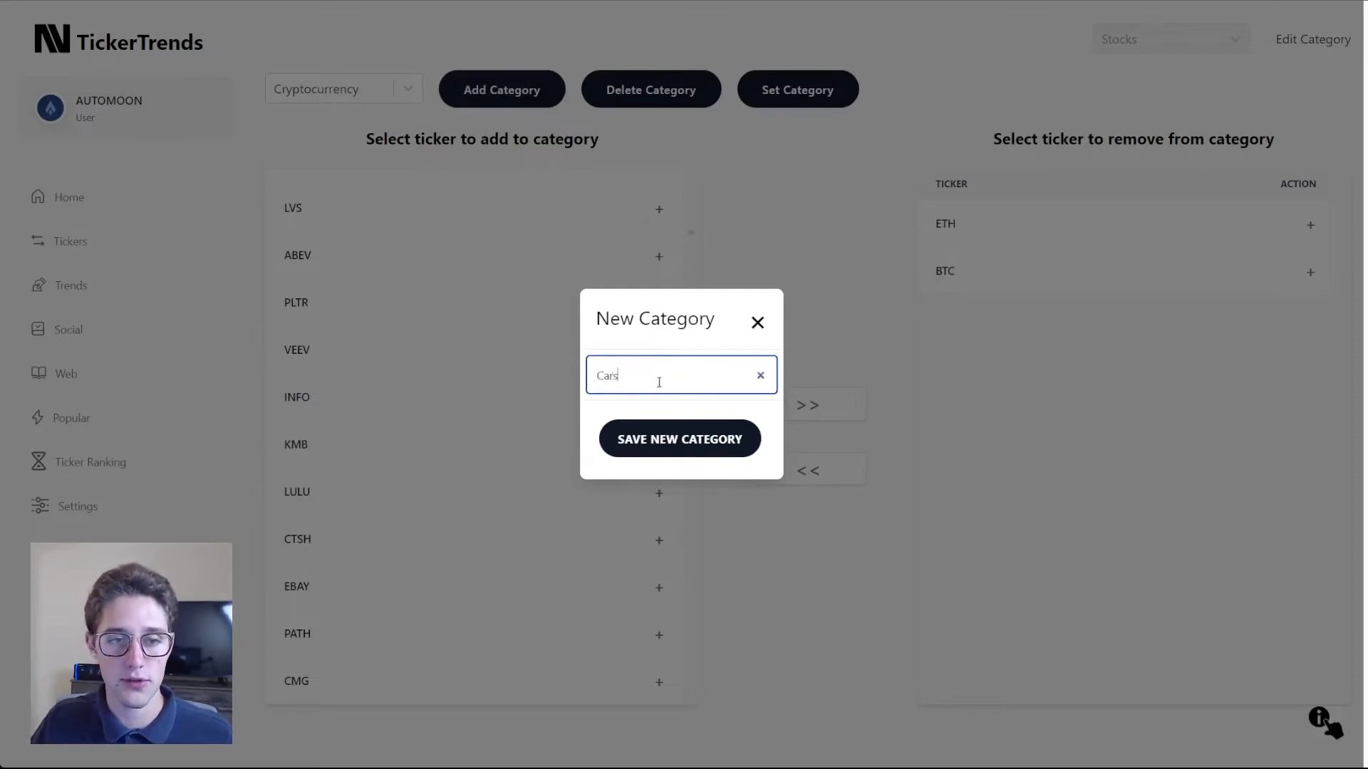
left_click(666, 439)
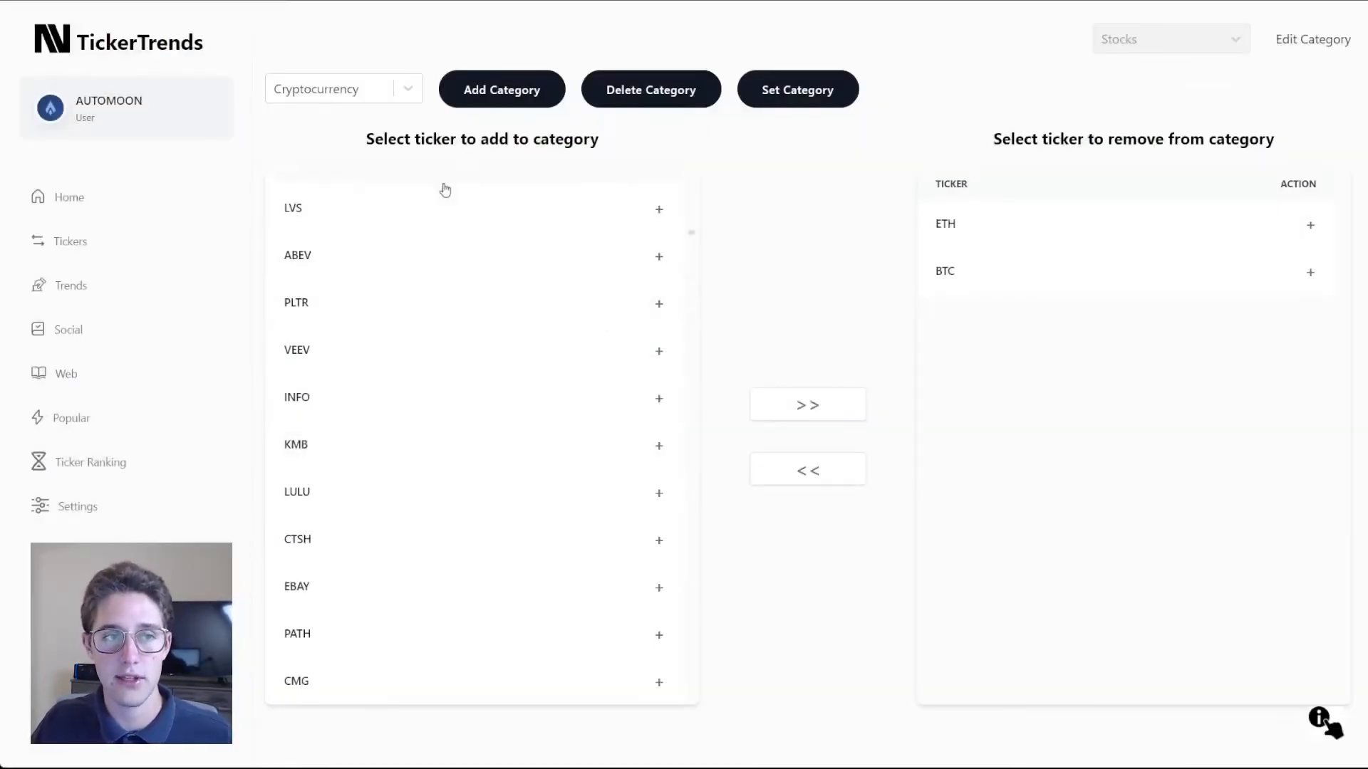
Step: Show the Cars category in the editor and look through the tickers that can be added to it
left_click(378, 97)
left_click(347, 228)
scroll(440, 360, "down", 15)
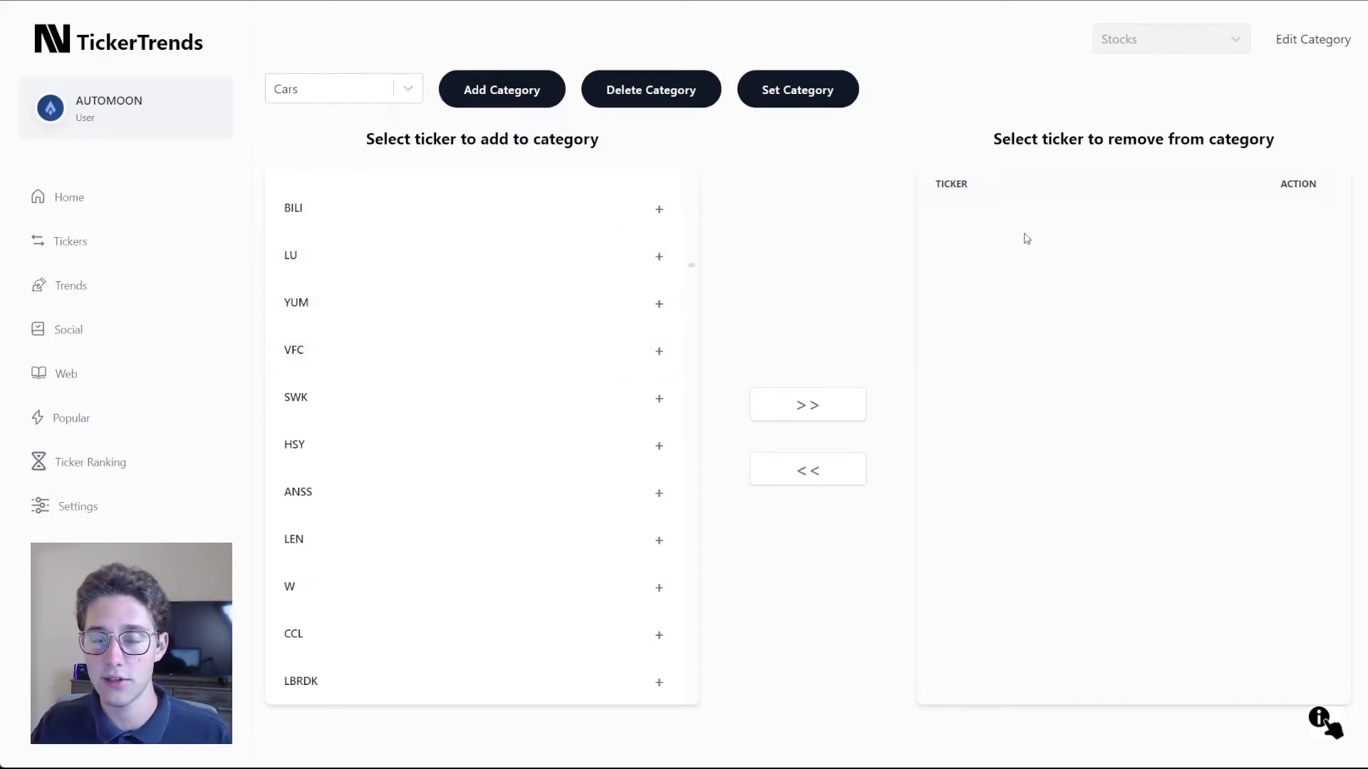
Step: Set Cryptocurrency as the active category for the dashboard and accept the notice
left_click(378, 89)
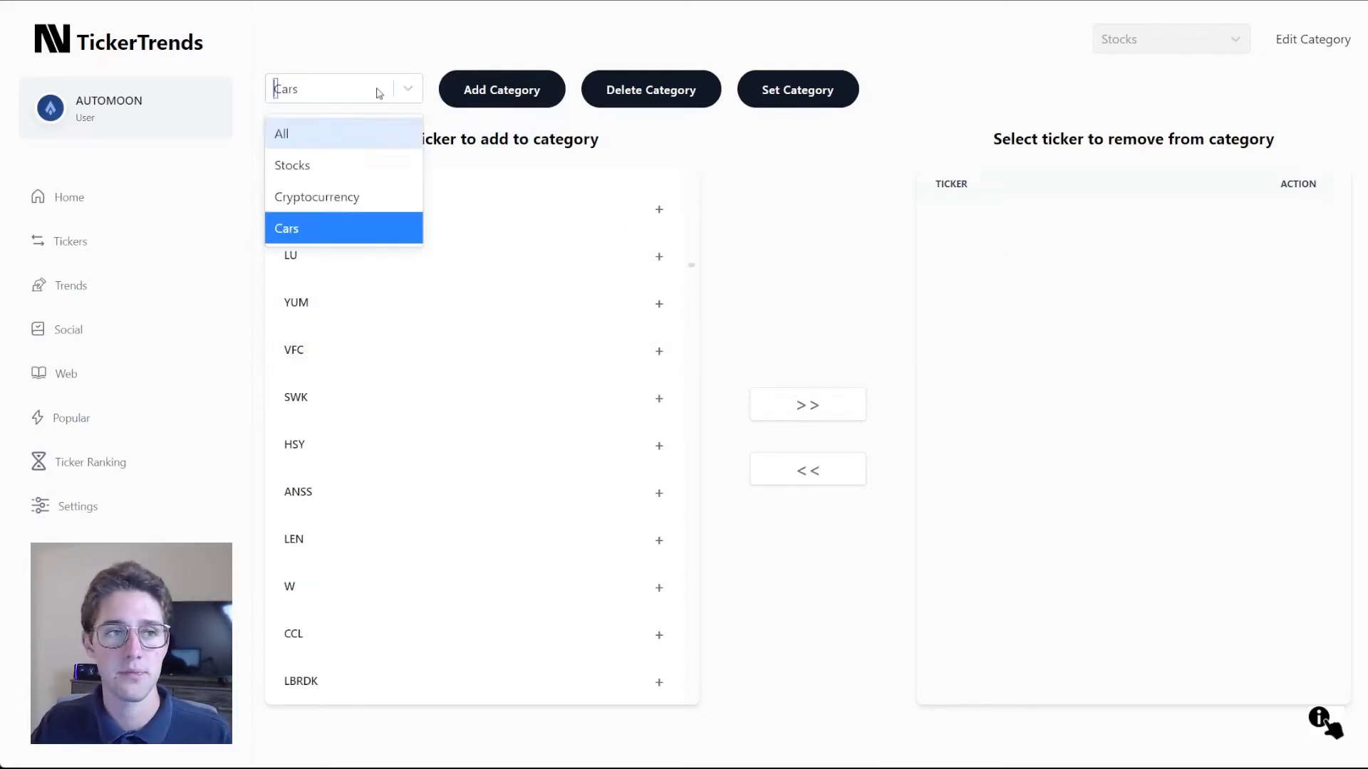
left_click(349, 198)
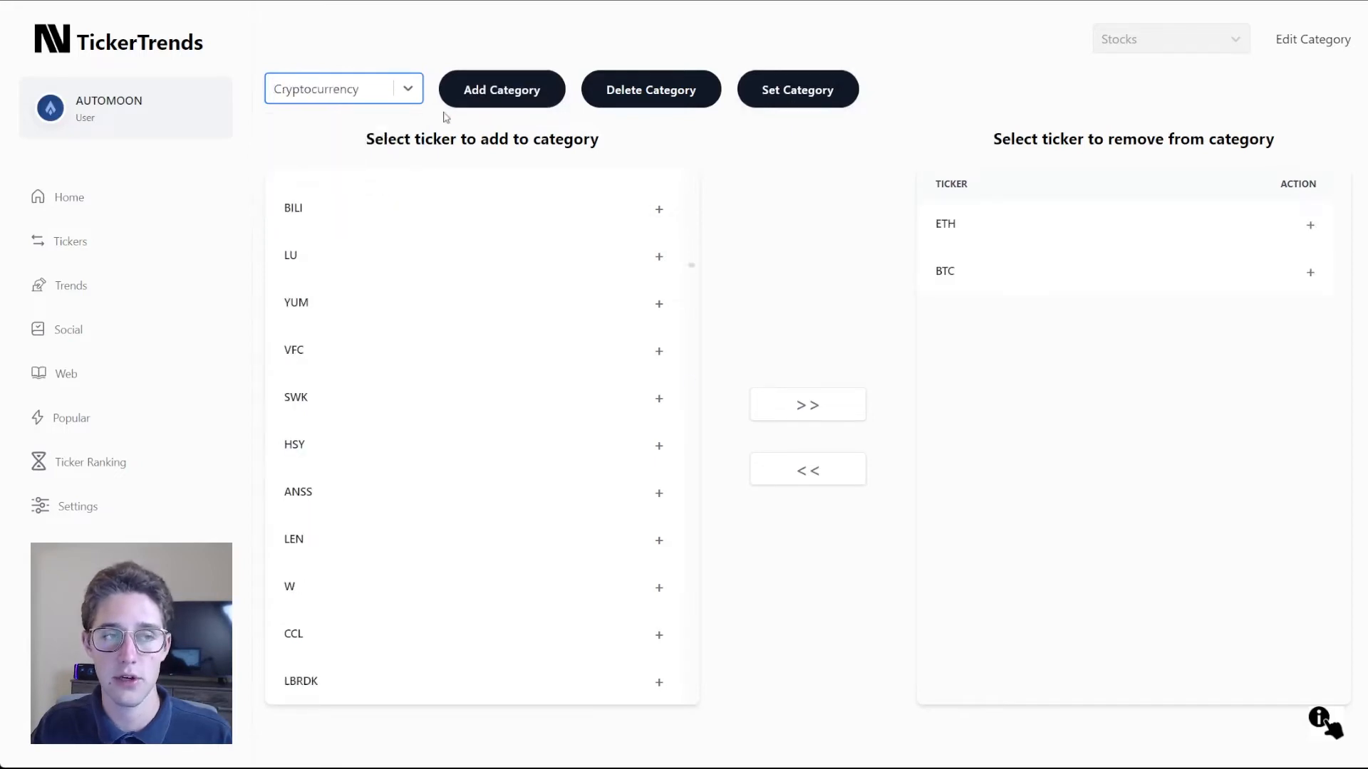
left_click(805, 94)
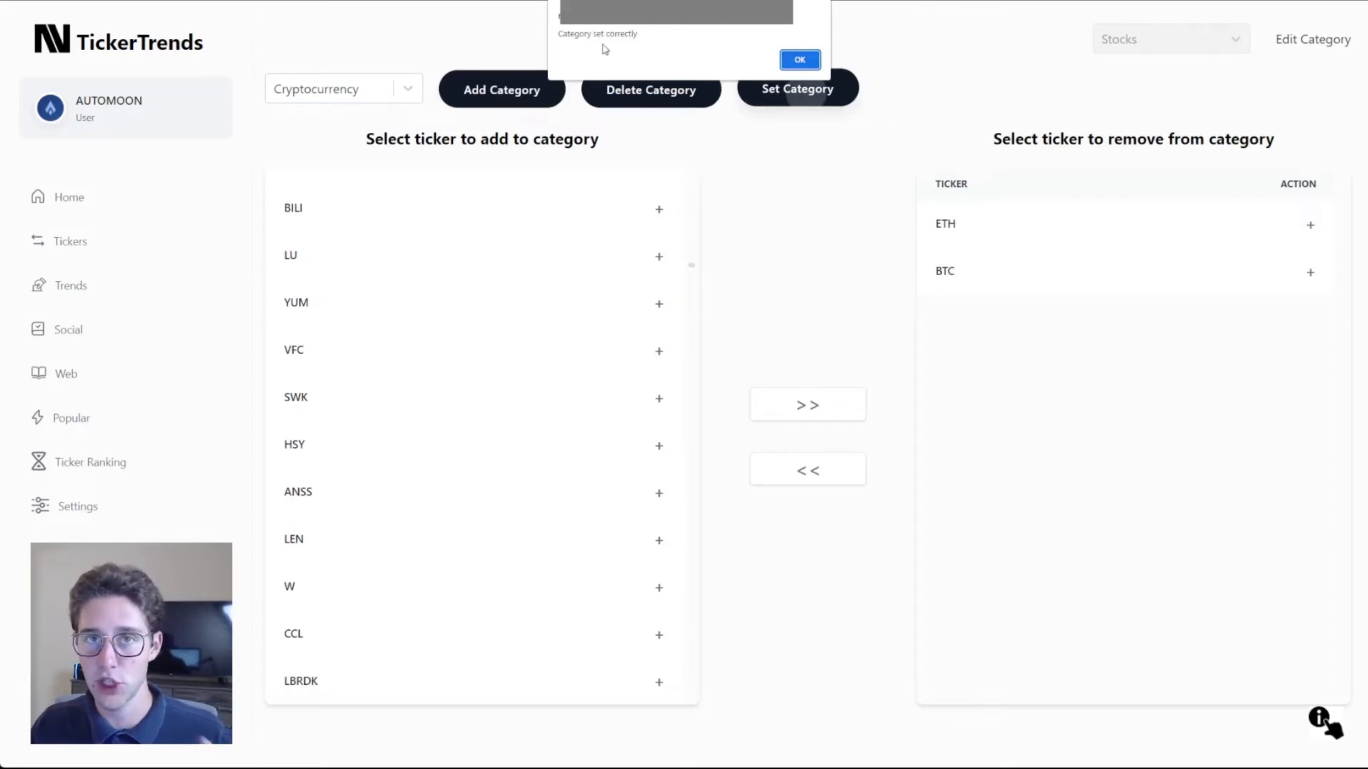
left_click(790, 62)
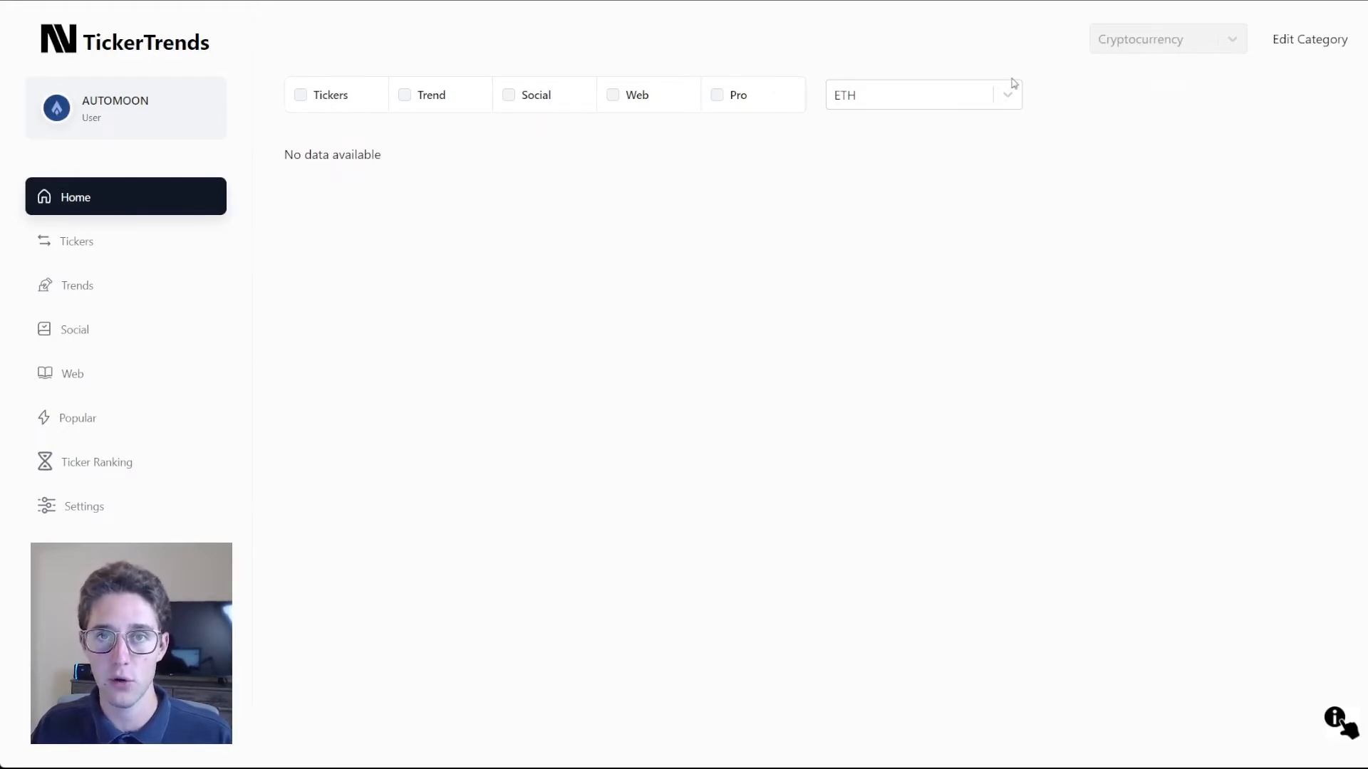
Step: Review the Cryptocurrency category's tickers, its Twitter datatable and the form for adding data
left_click(128, 243)
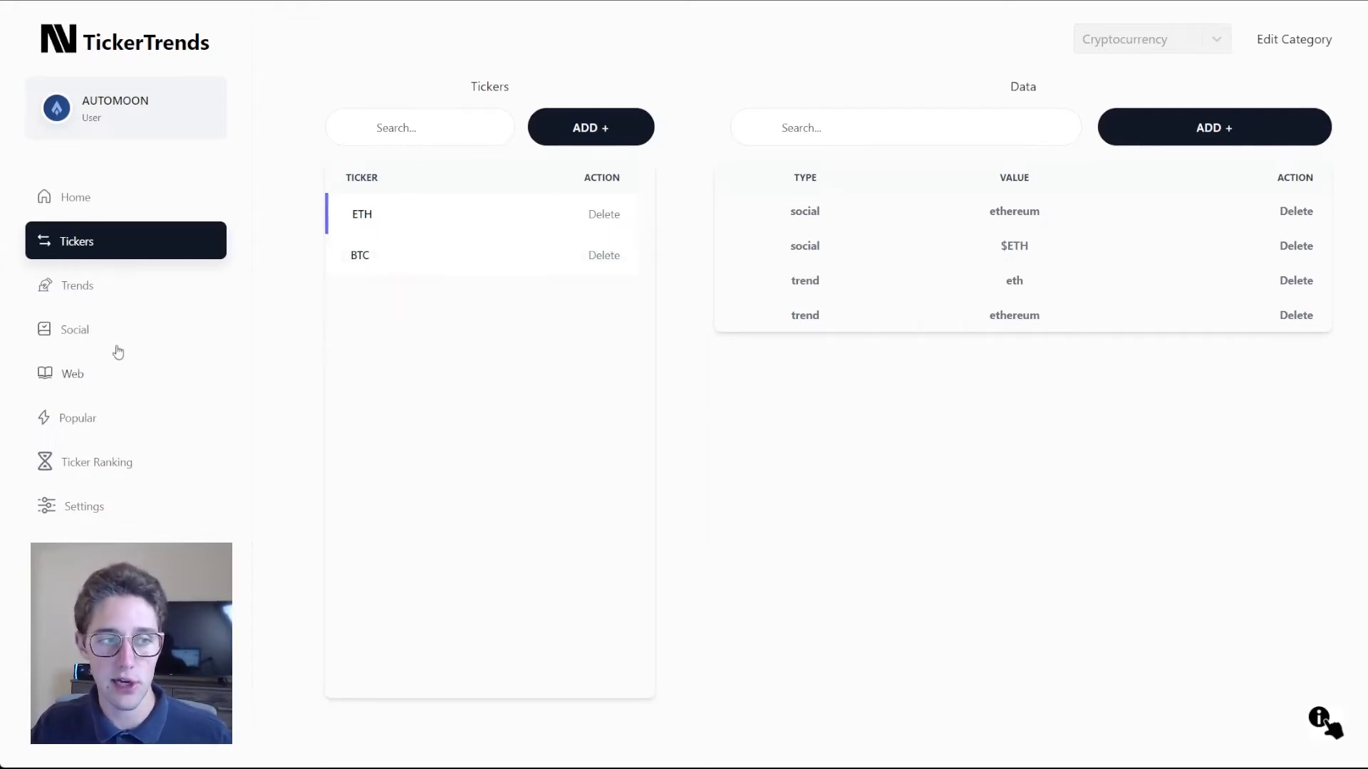
left_click(125, 288)
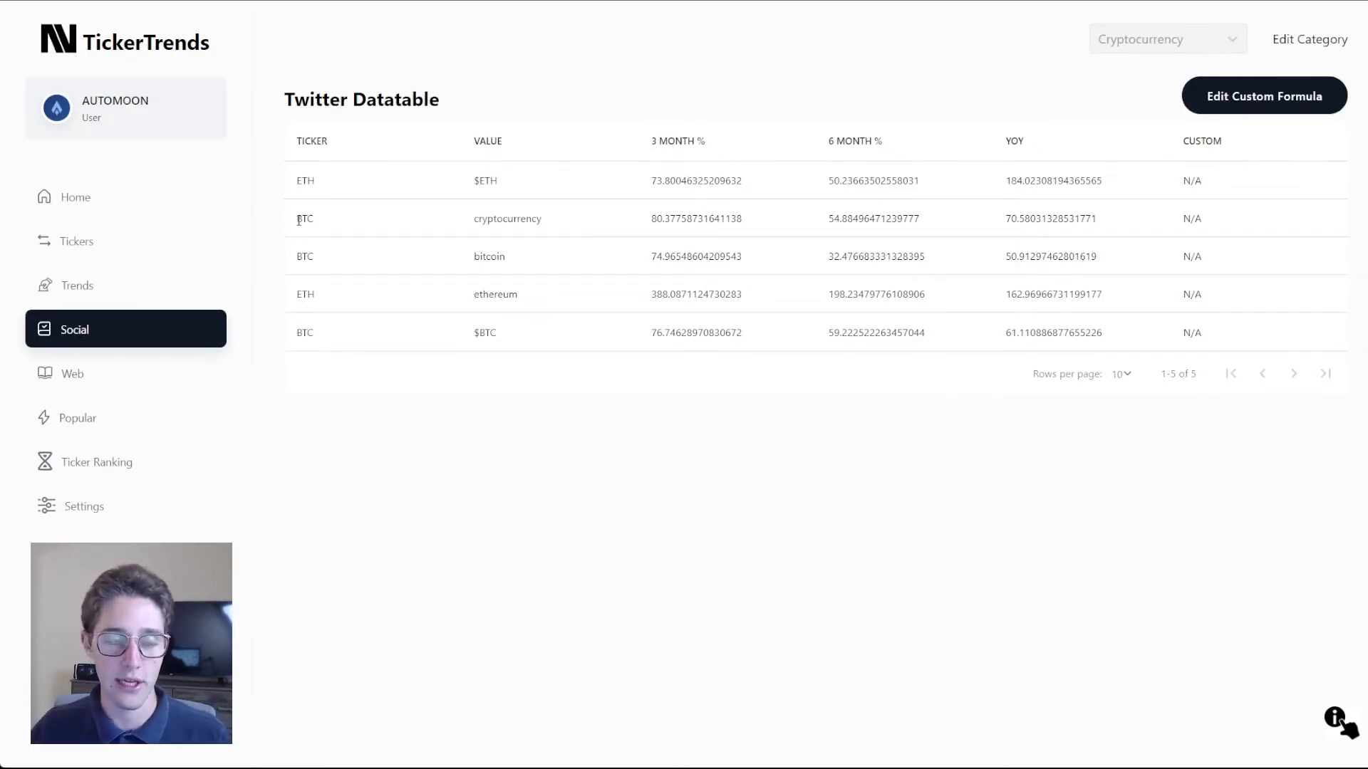
left_click(125, 249)
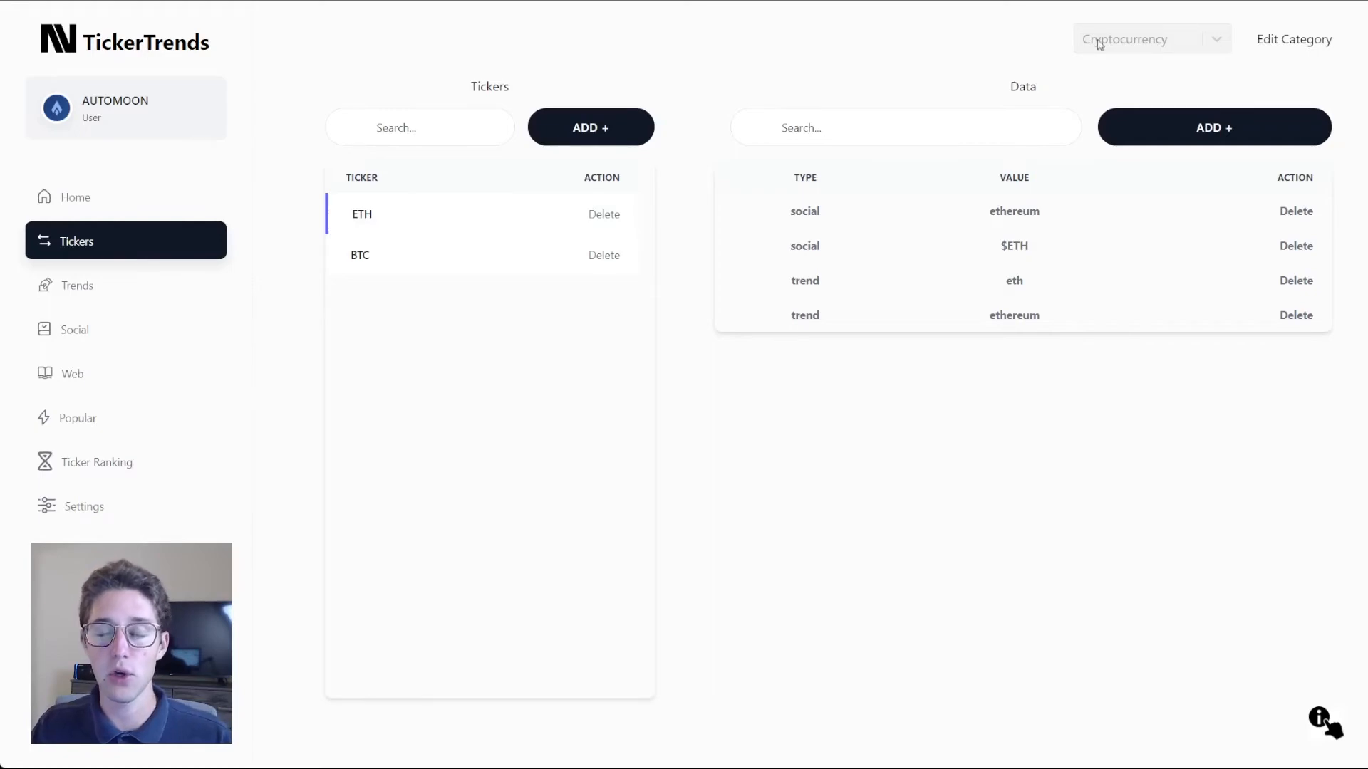
left_click(1140, 127)
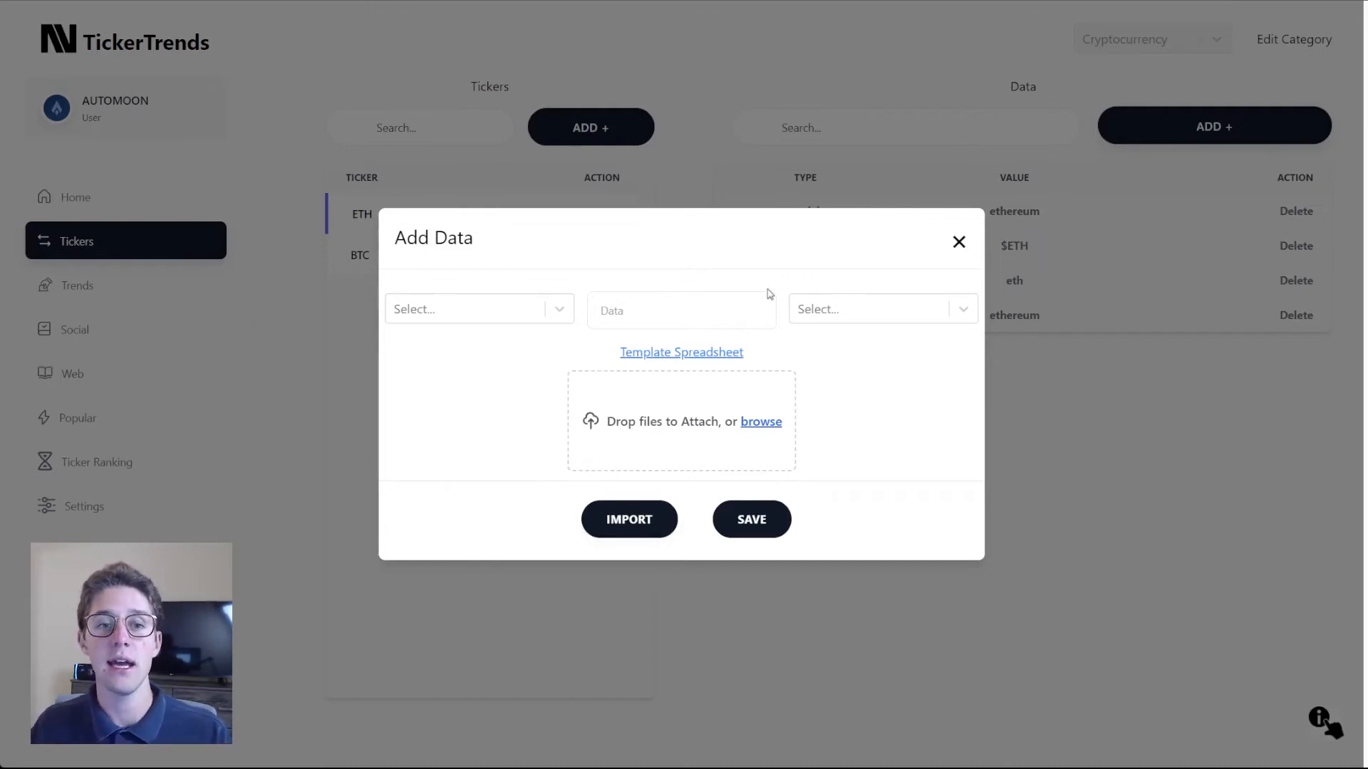
left_click(958, 241)
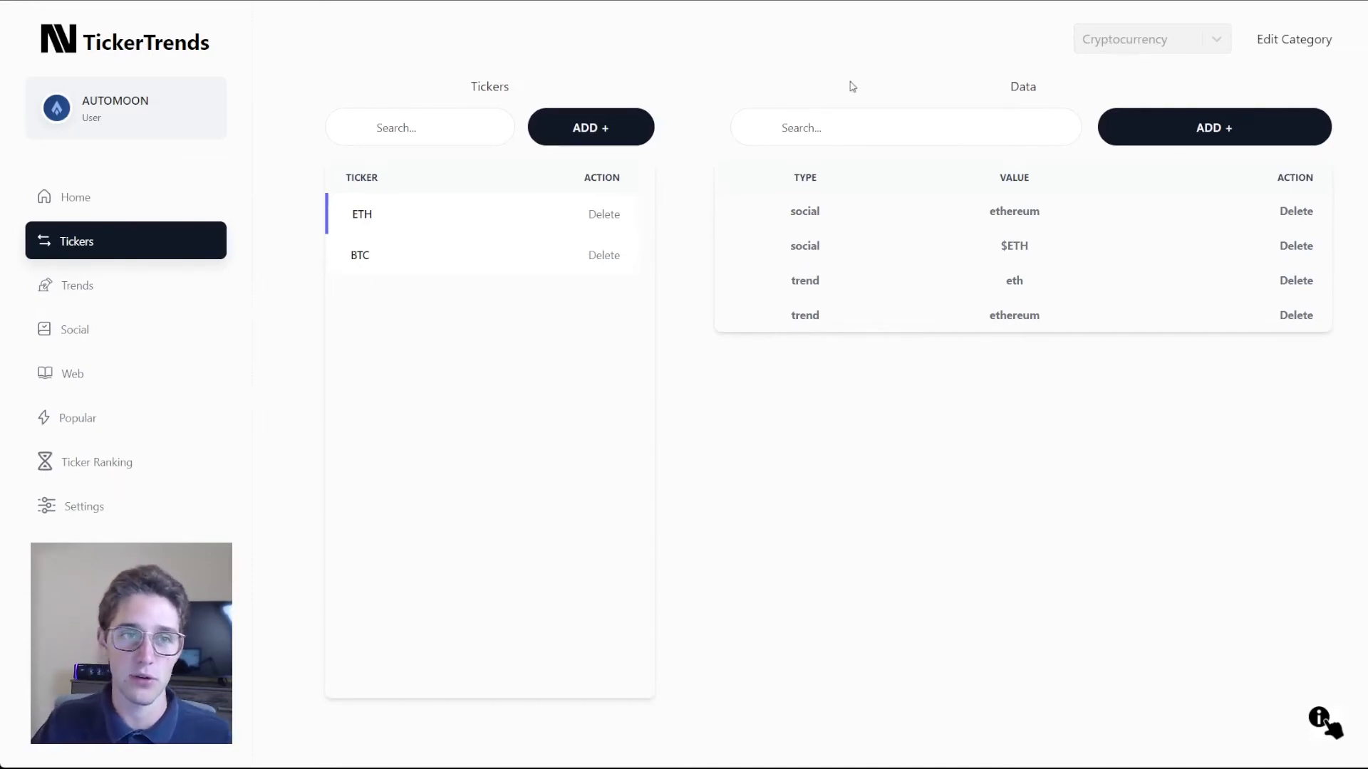
Step: Add a new ticker ADA of type Crypto Currency
left_click(644, 128)
left_click(679, 358)
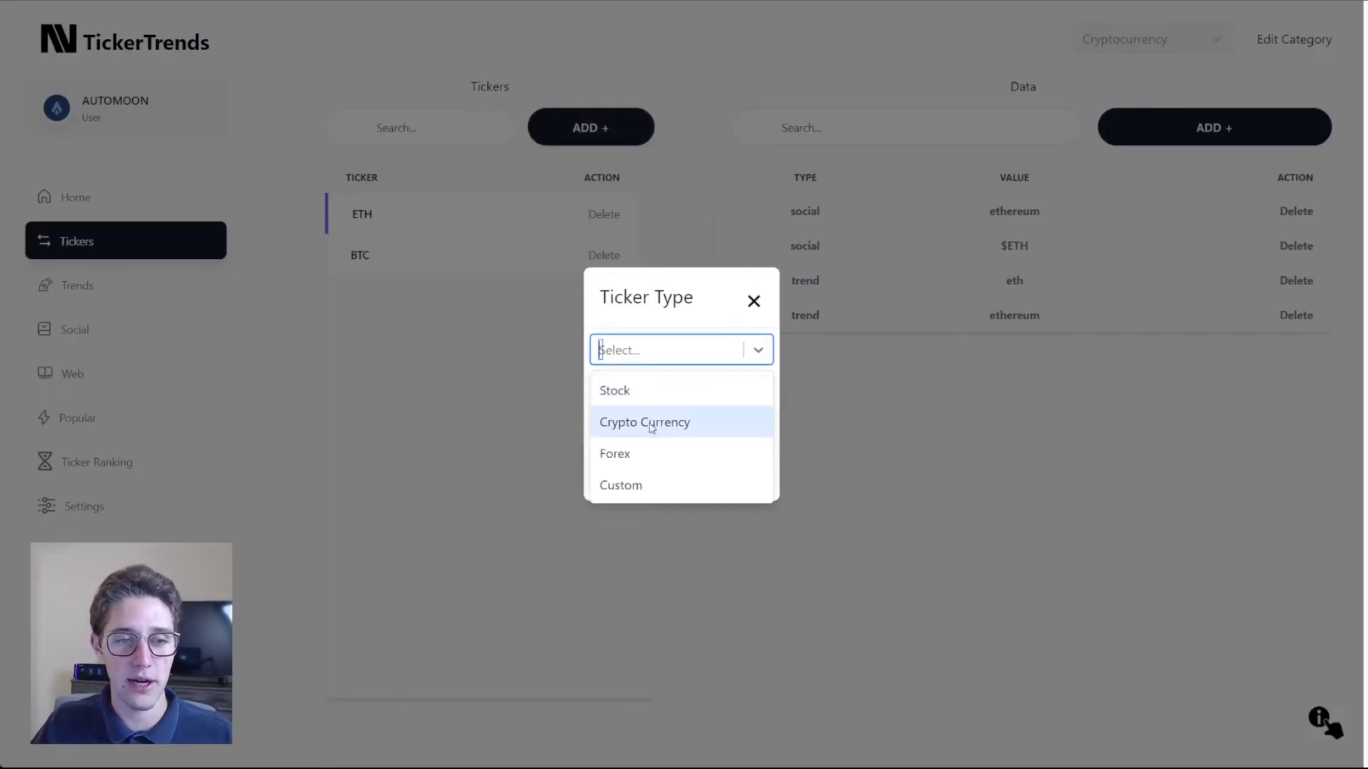
left_click(652, 424)
type("ADA")
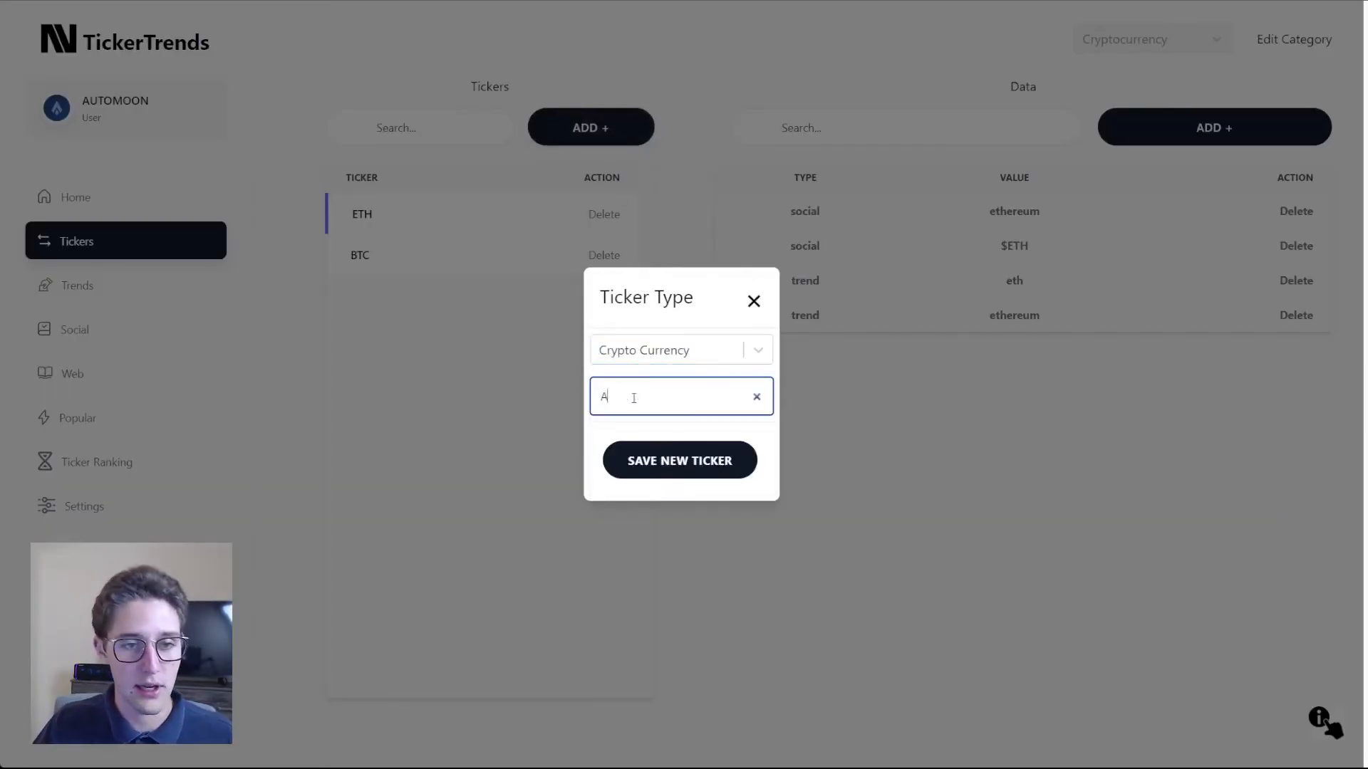
left_click(690, 462)
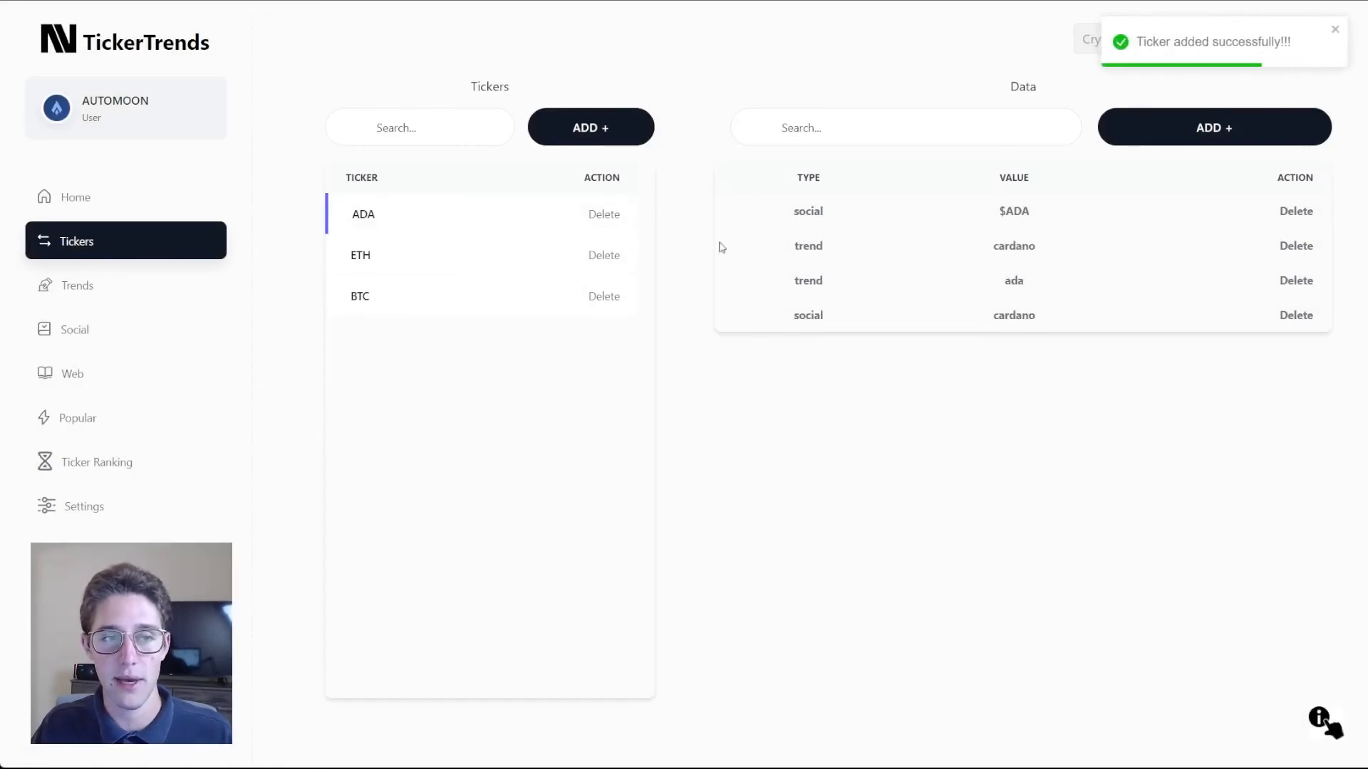
Step: Add the Google Trends data term "Cardano" to the ADA ticker and save it
left_click(1145, 135)
left_click(558, 309)
left_click(490, 356)
left_click(644, 302)
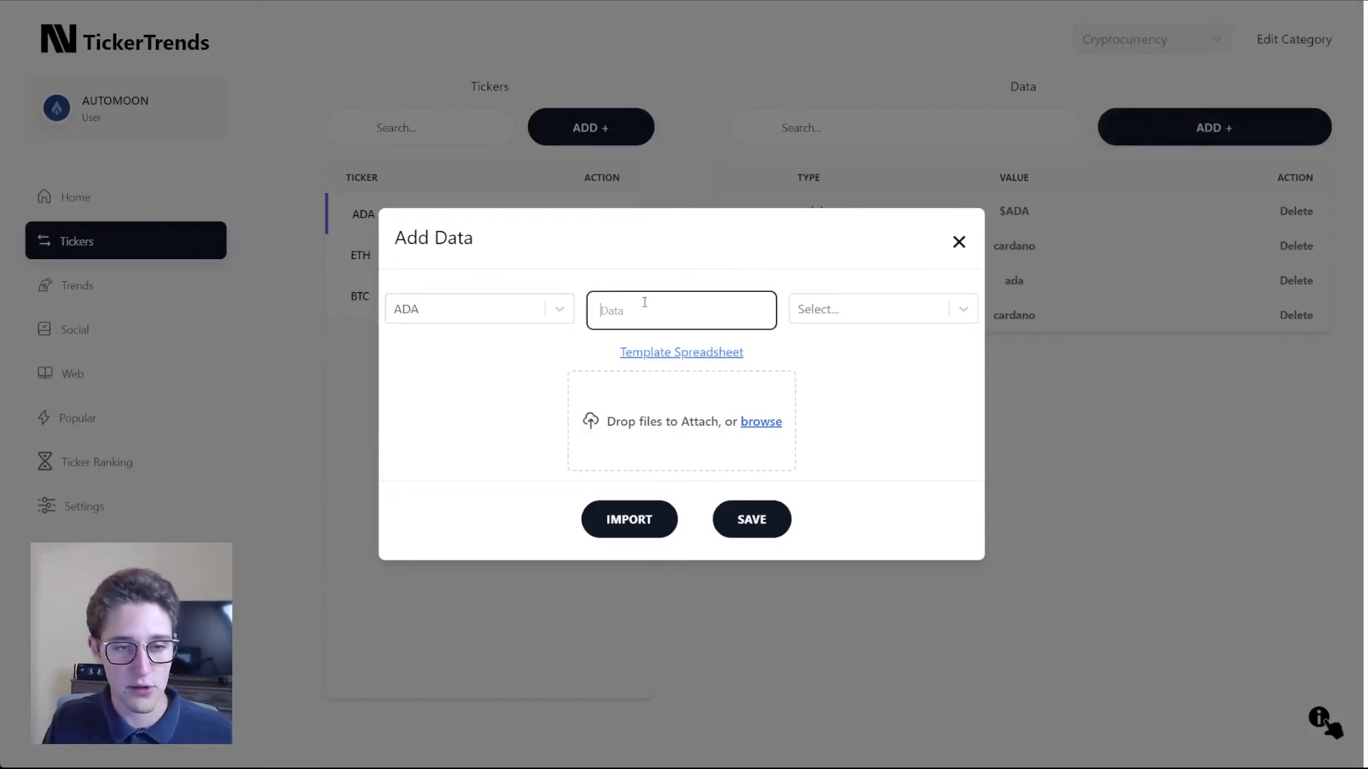
type("Cardano")
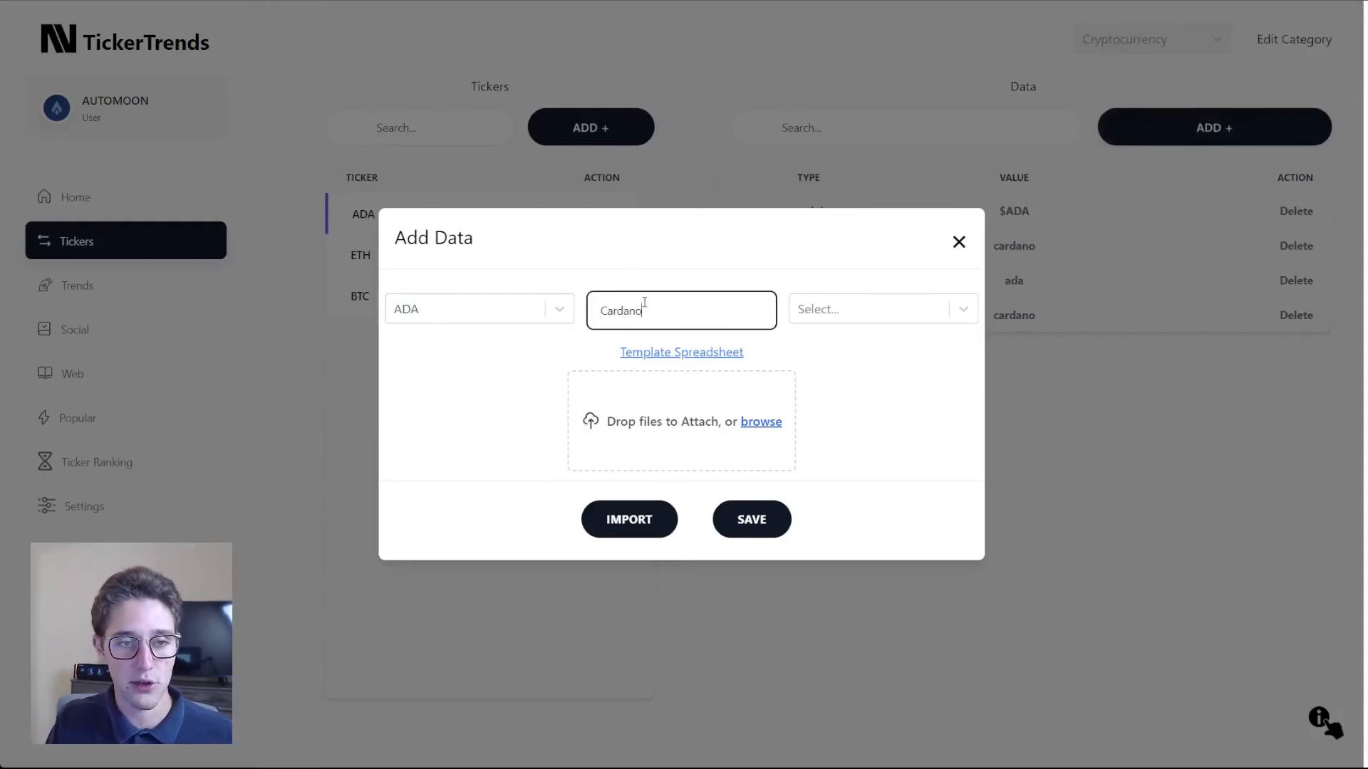
left_click(881, 309)
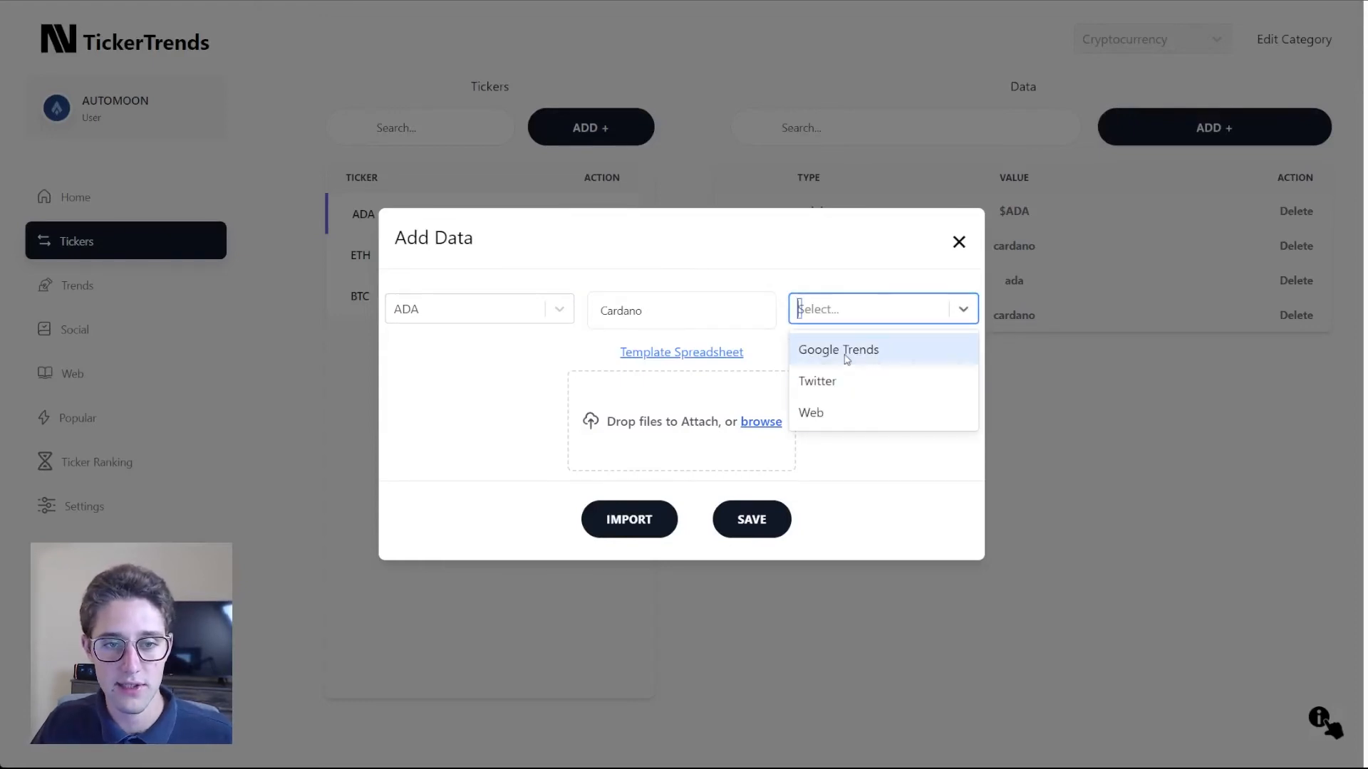
left_click(812, 351)
left_click(752, 520)
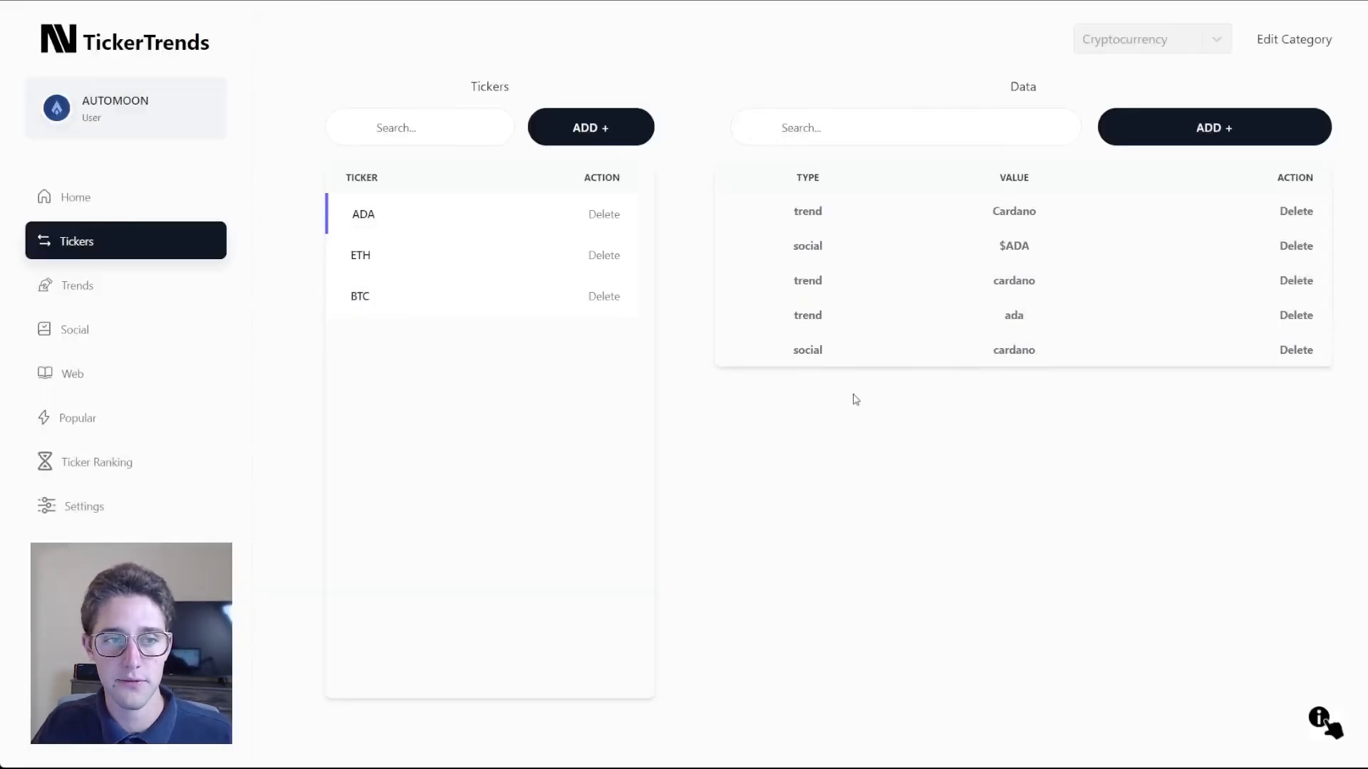
left_click_drag(778, 218, 924, 275)
left_click(925, 275)
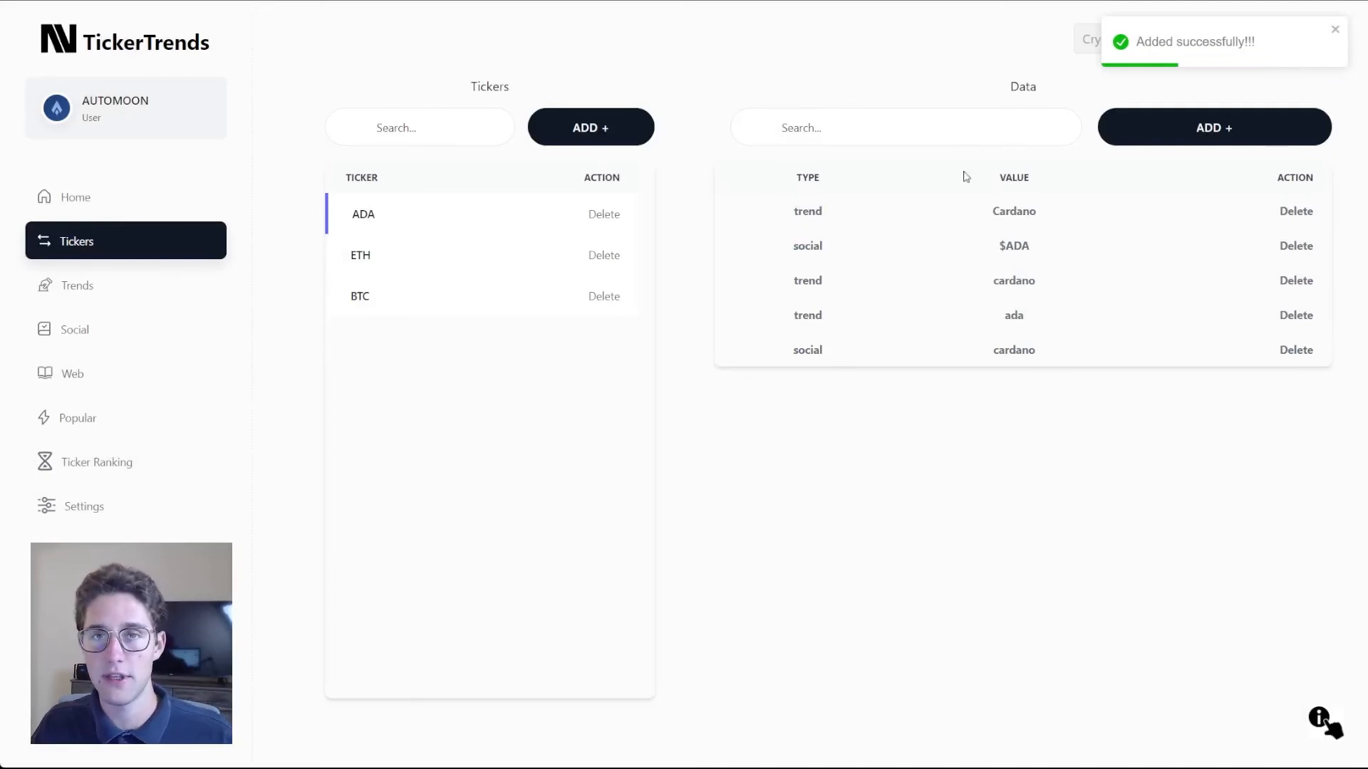
Step: Dismiss the notification and check the category editor for ADA among the Cryptocurrency tickers
left_click(1329, 32)
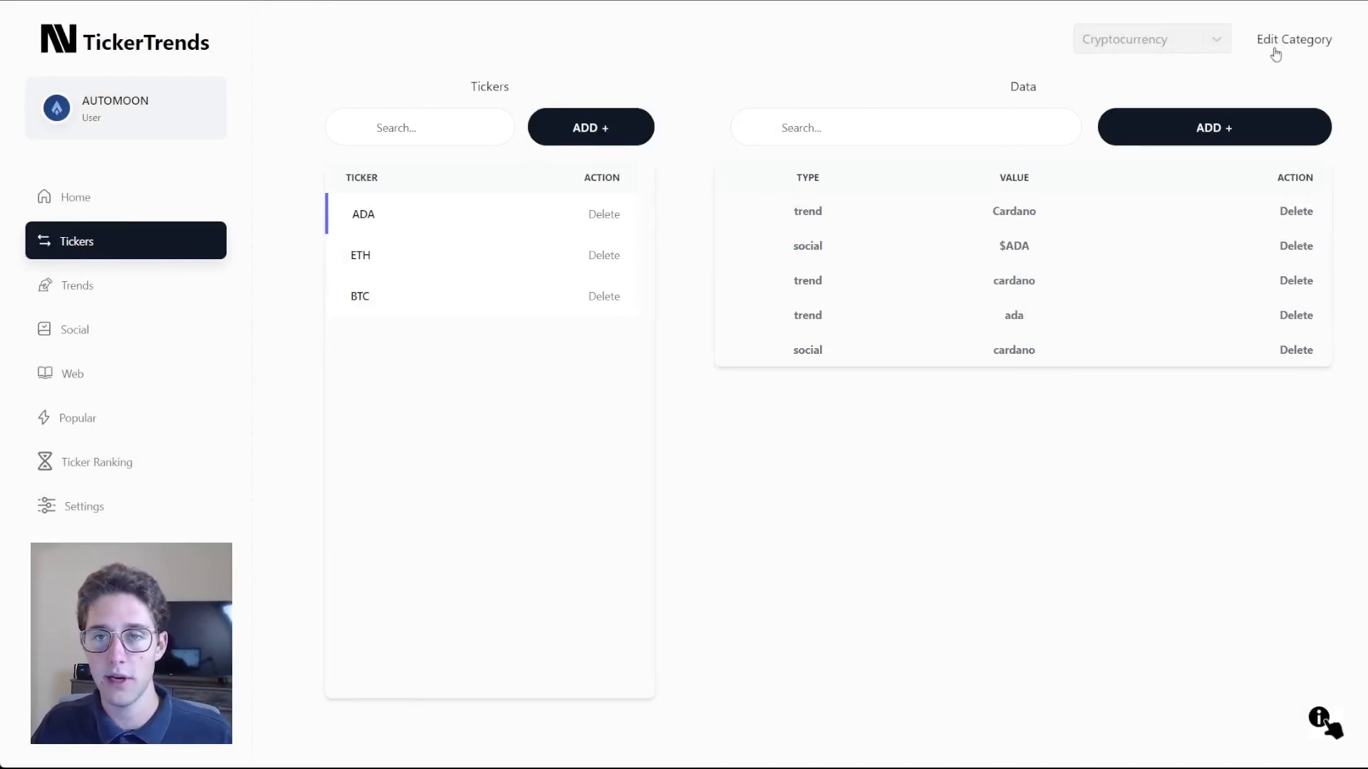
left_click(1279, 43)
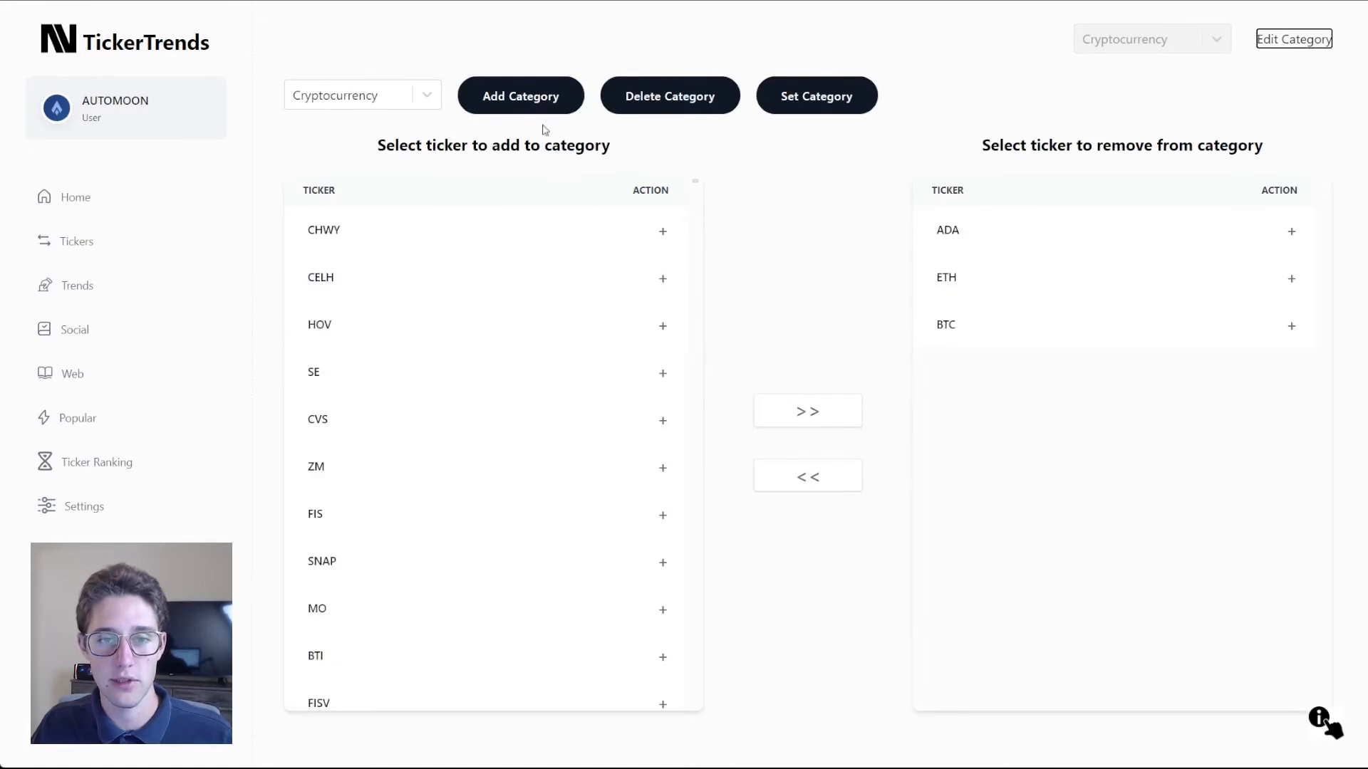
double_click(942, 230)
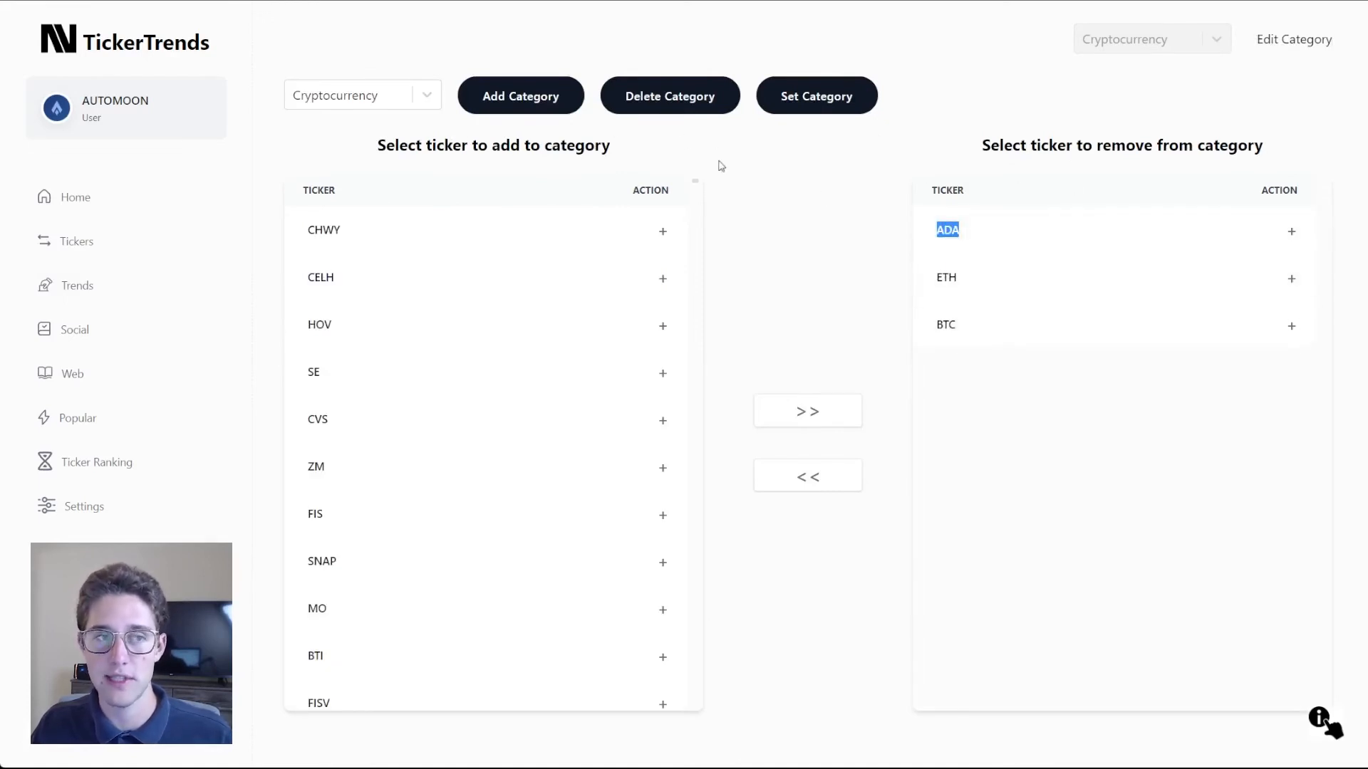
Step: Review which tickers belong to the Stocks, All and Cars categories in the category editor
left_click(370, 95)
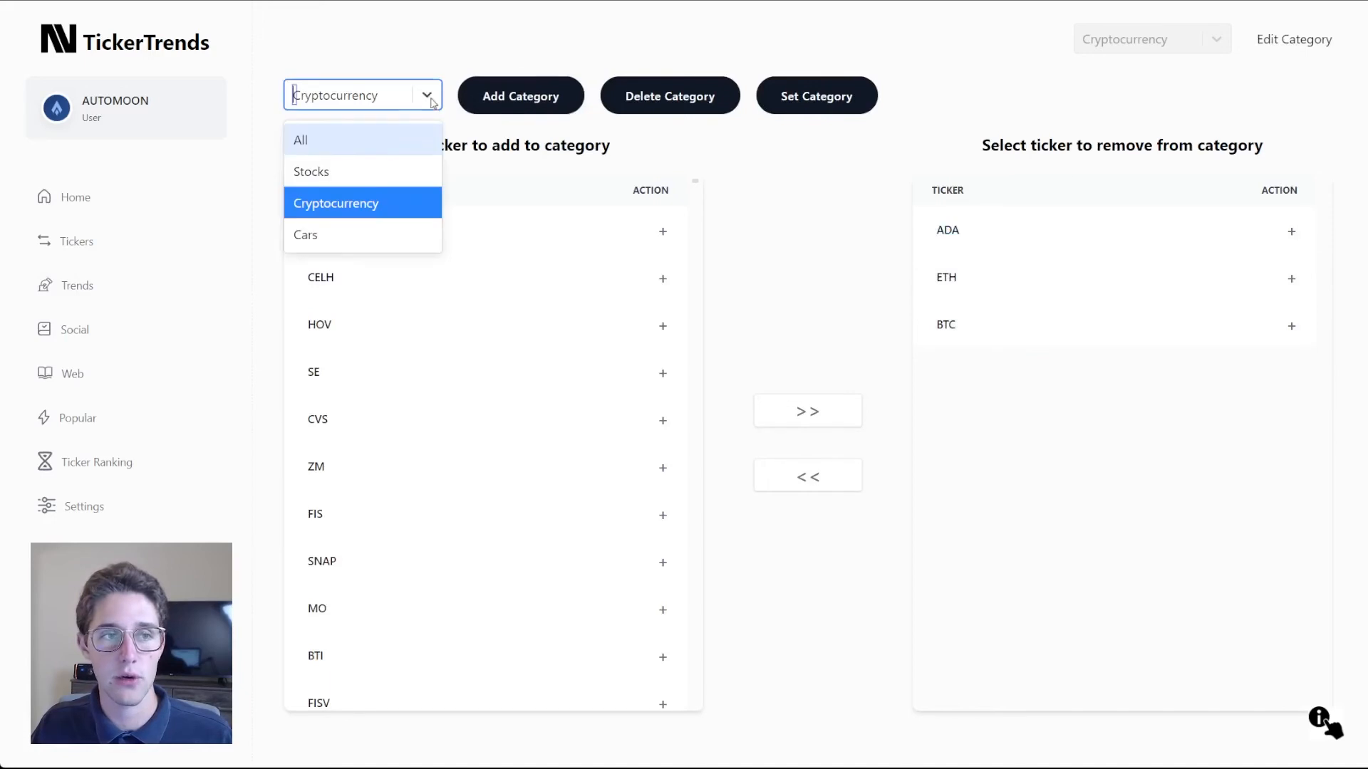
left_click(375, 184)
scroll(972, 216, "down", 10)
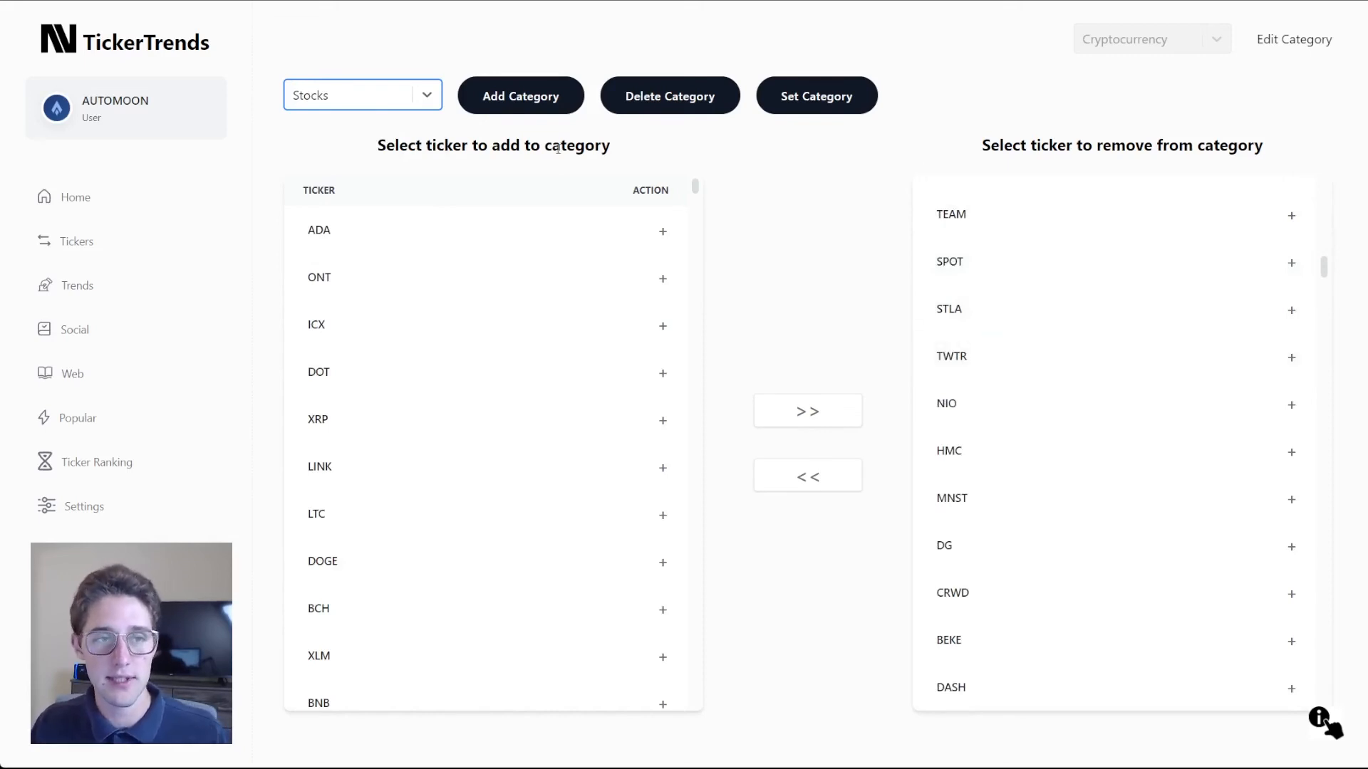
left_click(393, 105)
left_click(377, 141)
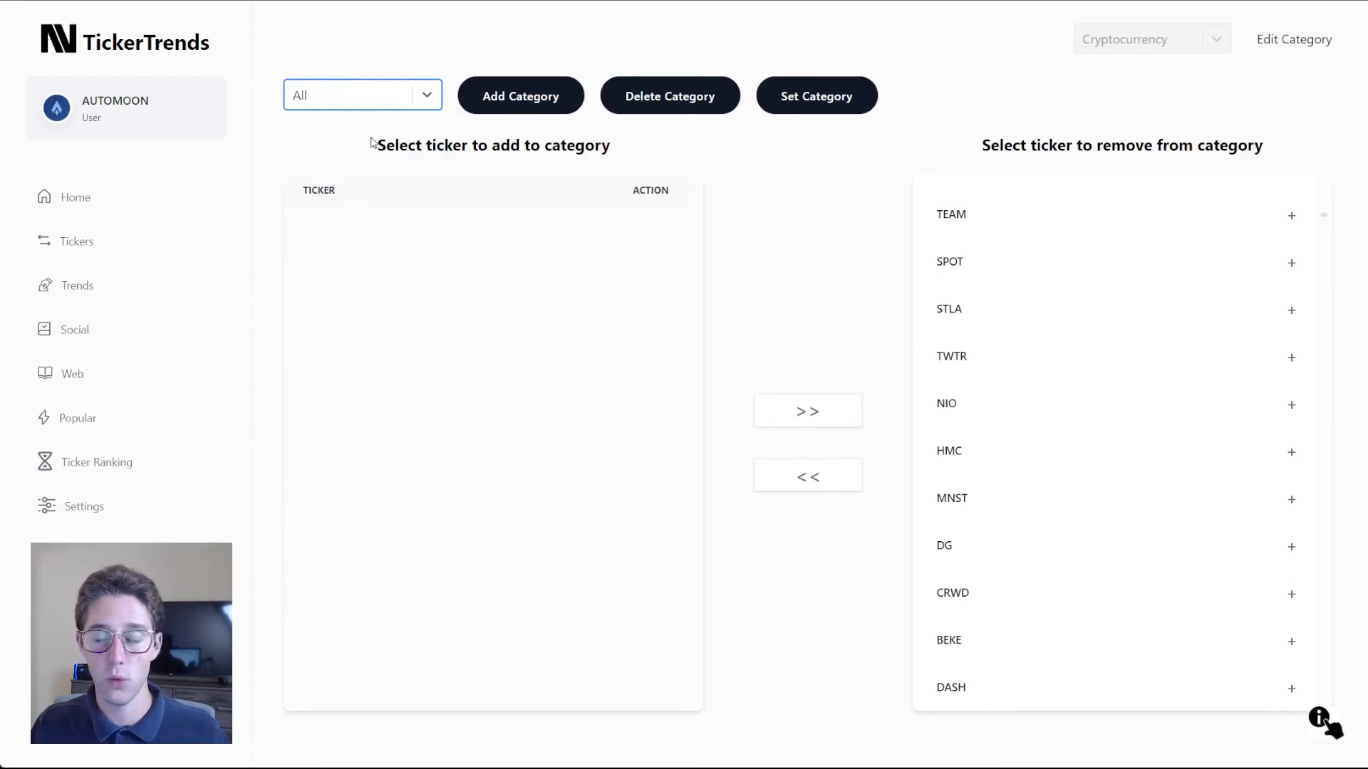
left_click(401, 98)
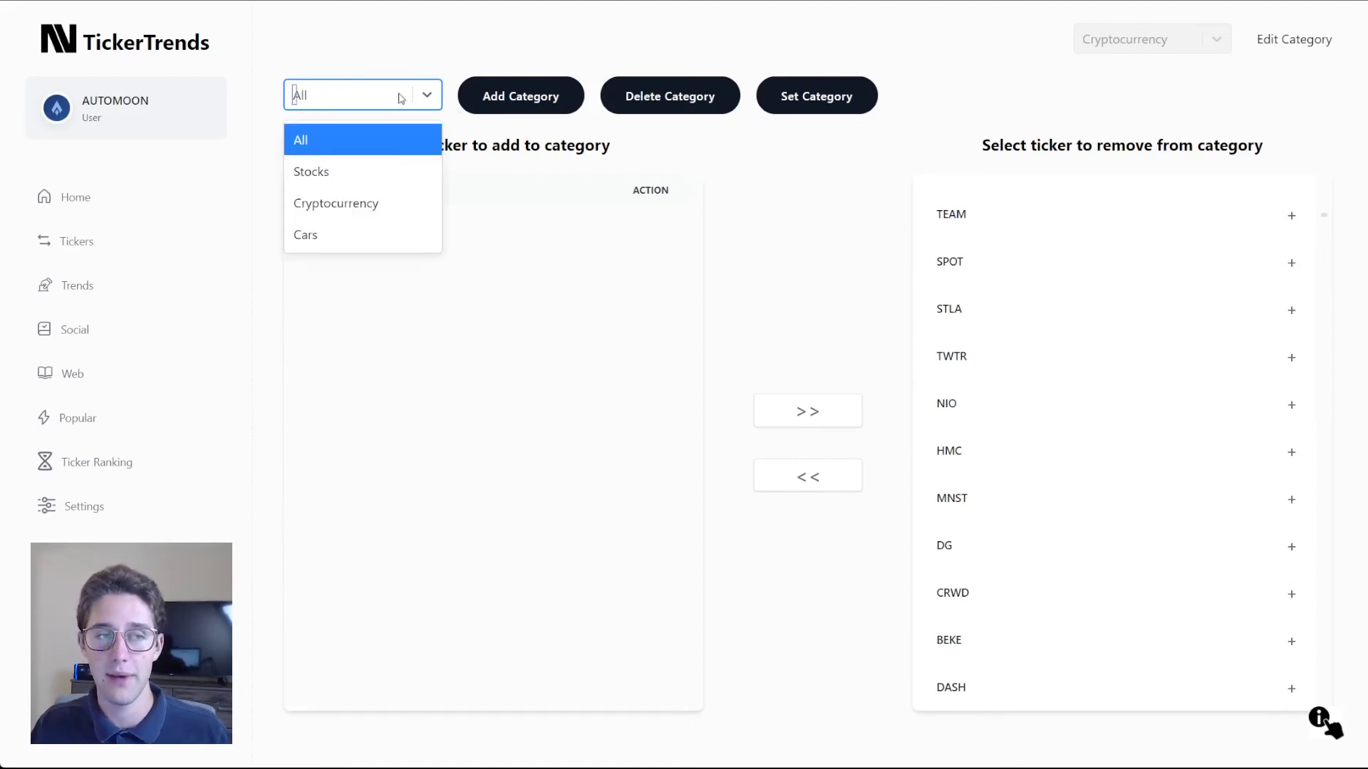
left_click(368, 243)
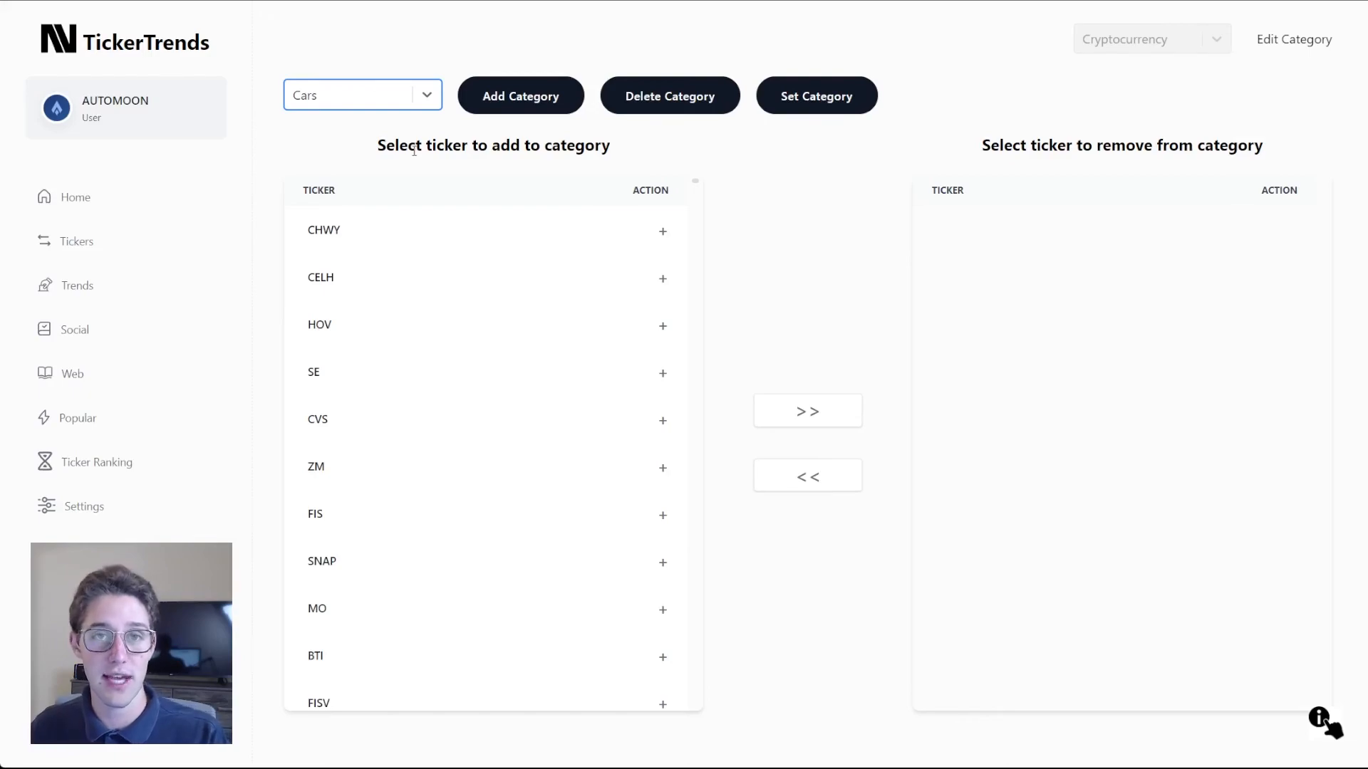
Step: Create and save a new category labelled "Sectors"
left_click(517, 100)
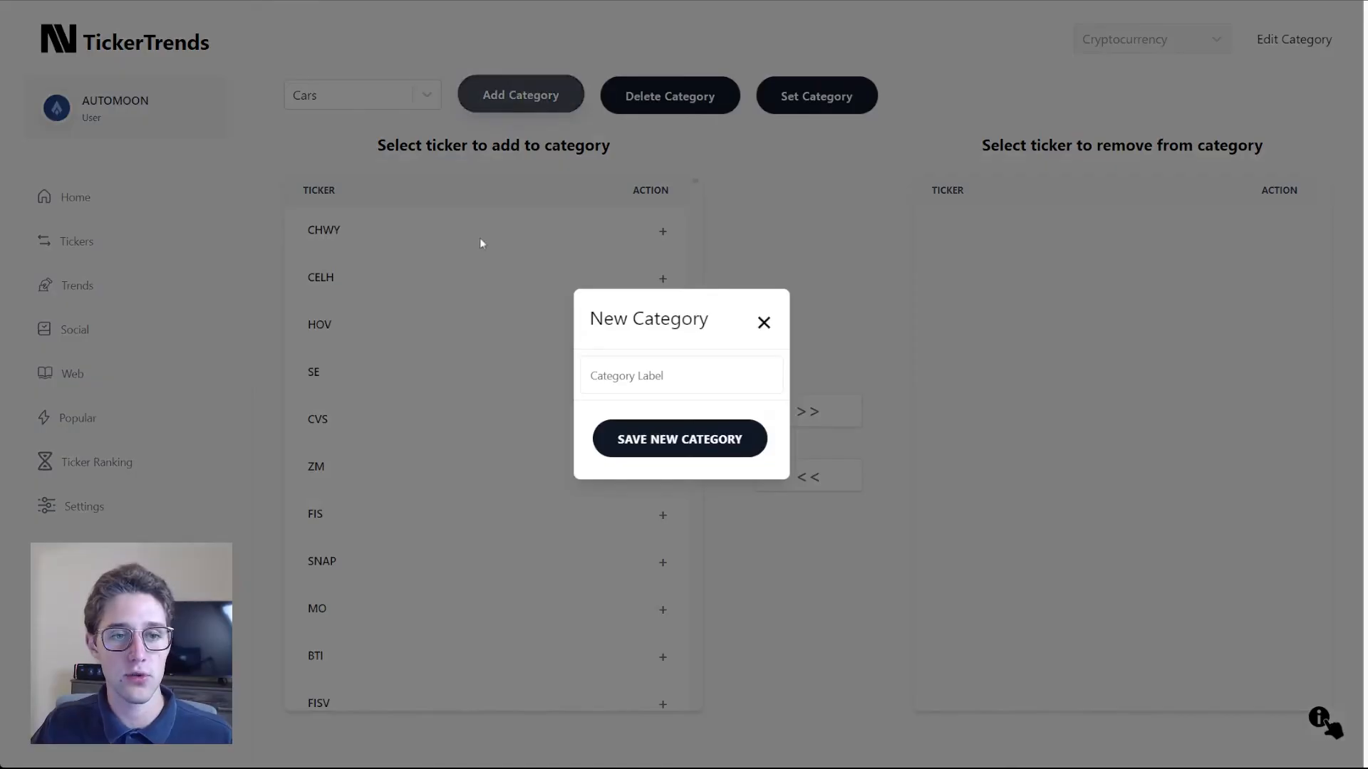
left_click(600, 373)
type("Sectors")
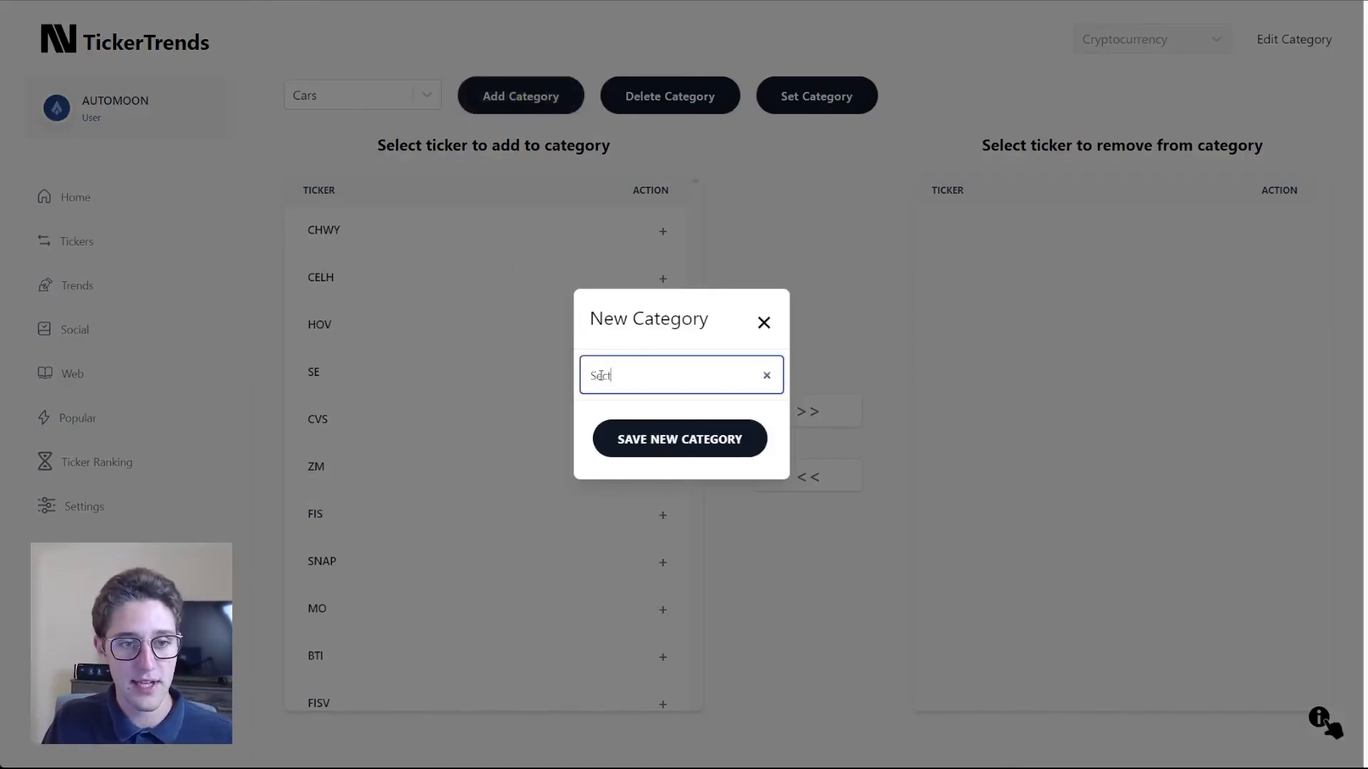
left_click(616, 431)
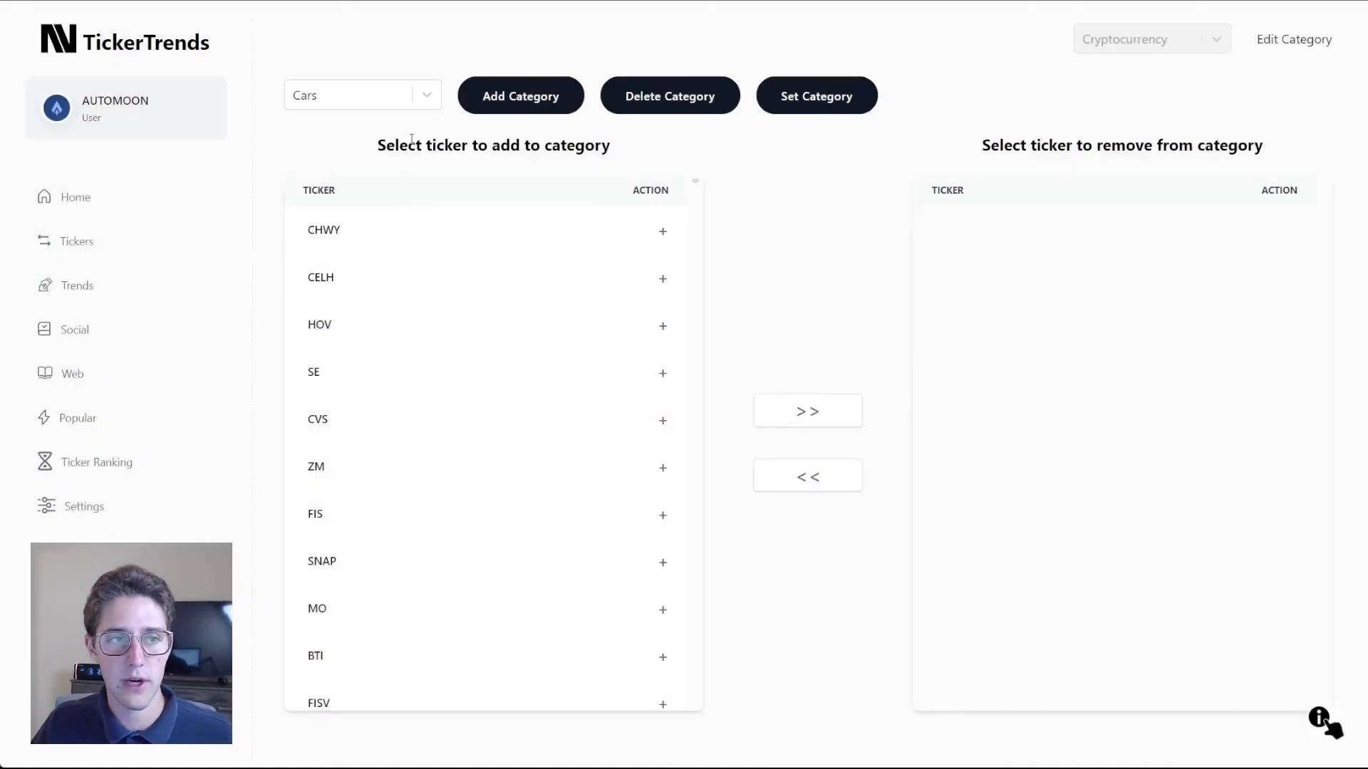
Step: Choose the Sectors category in the category editor and set it as the active category
left_click(368, 100)
left_click(349, 267)
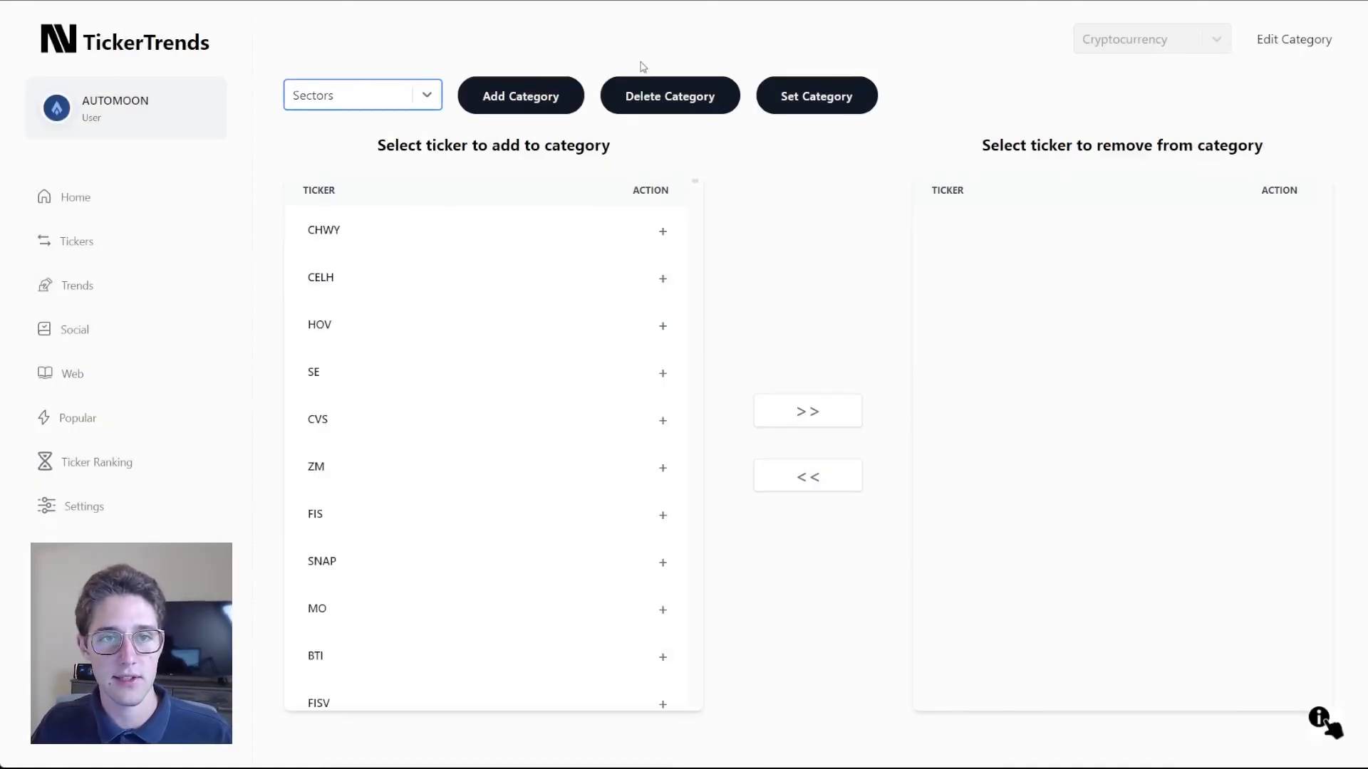
left_click(800, 105)
left_click(800, 60)
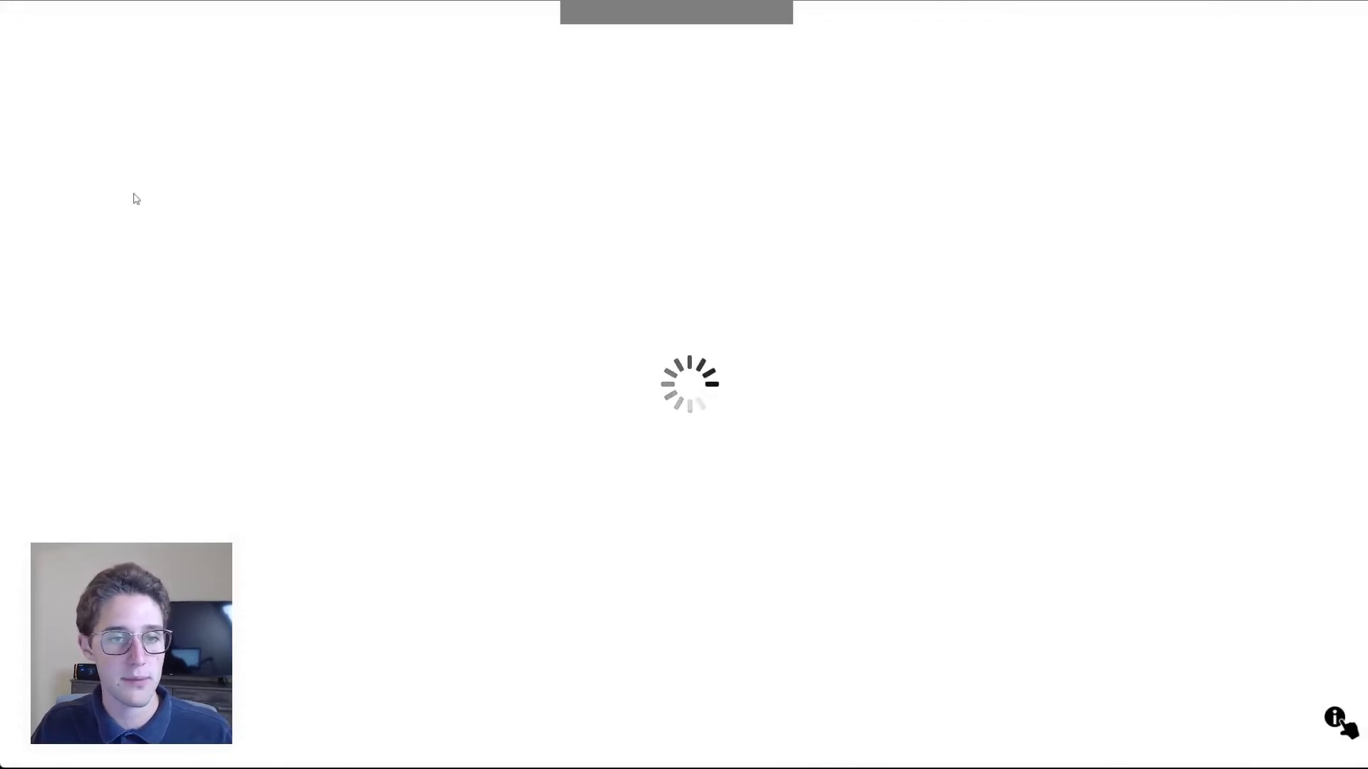
Step: Add a new ticker OIL of type Custom to the Sectors category's ticker list
left_click(105, 242)
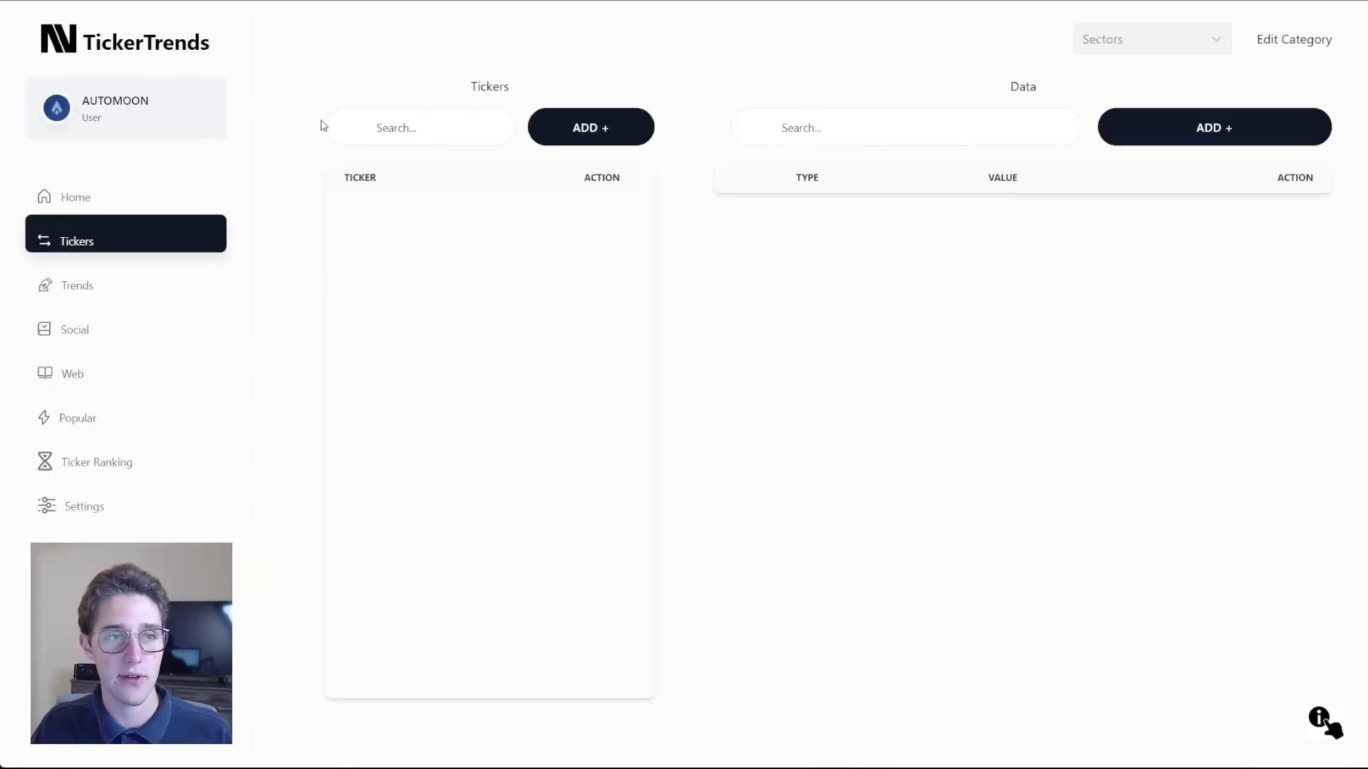
left_click(594, 132)
left_click(636, 358)
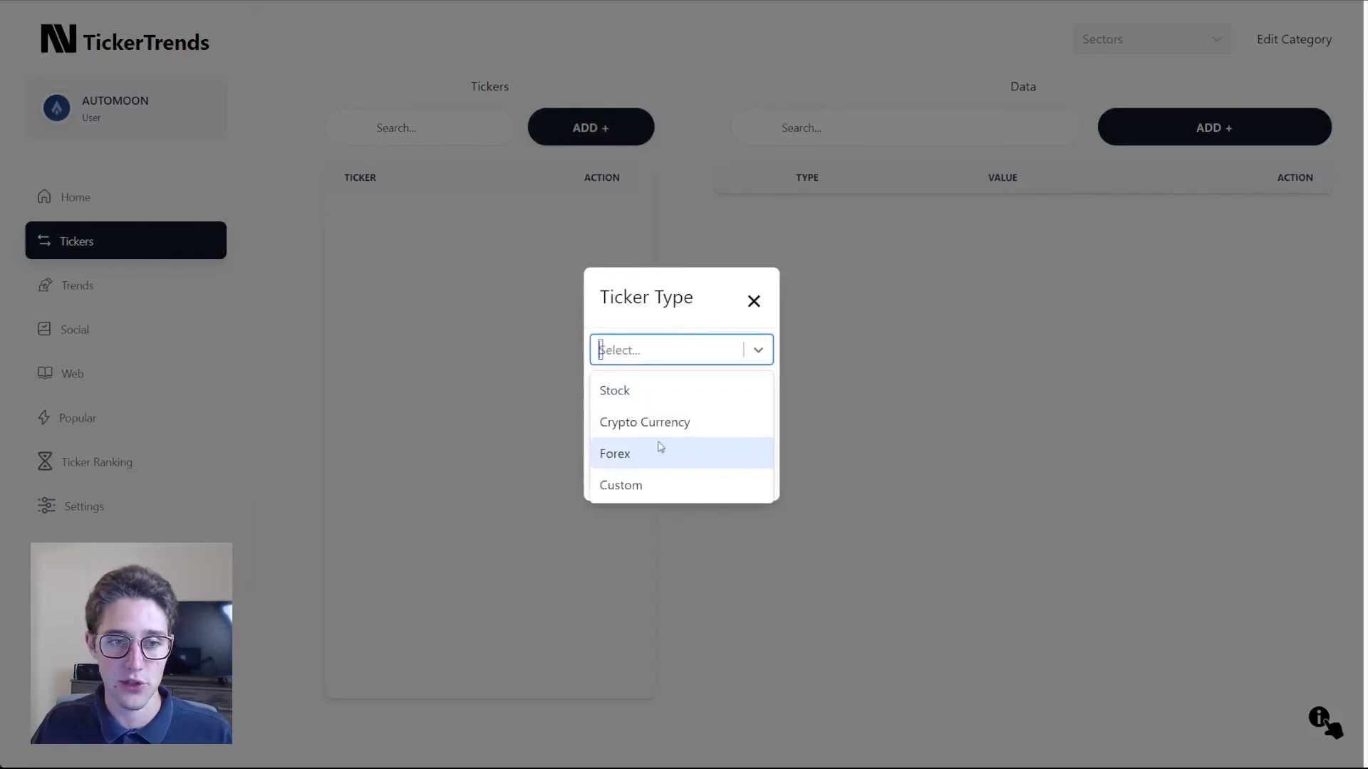
left_click(644, 482)
left_click(649, 403)
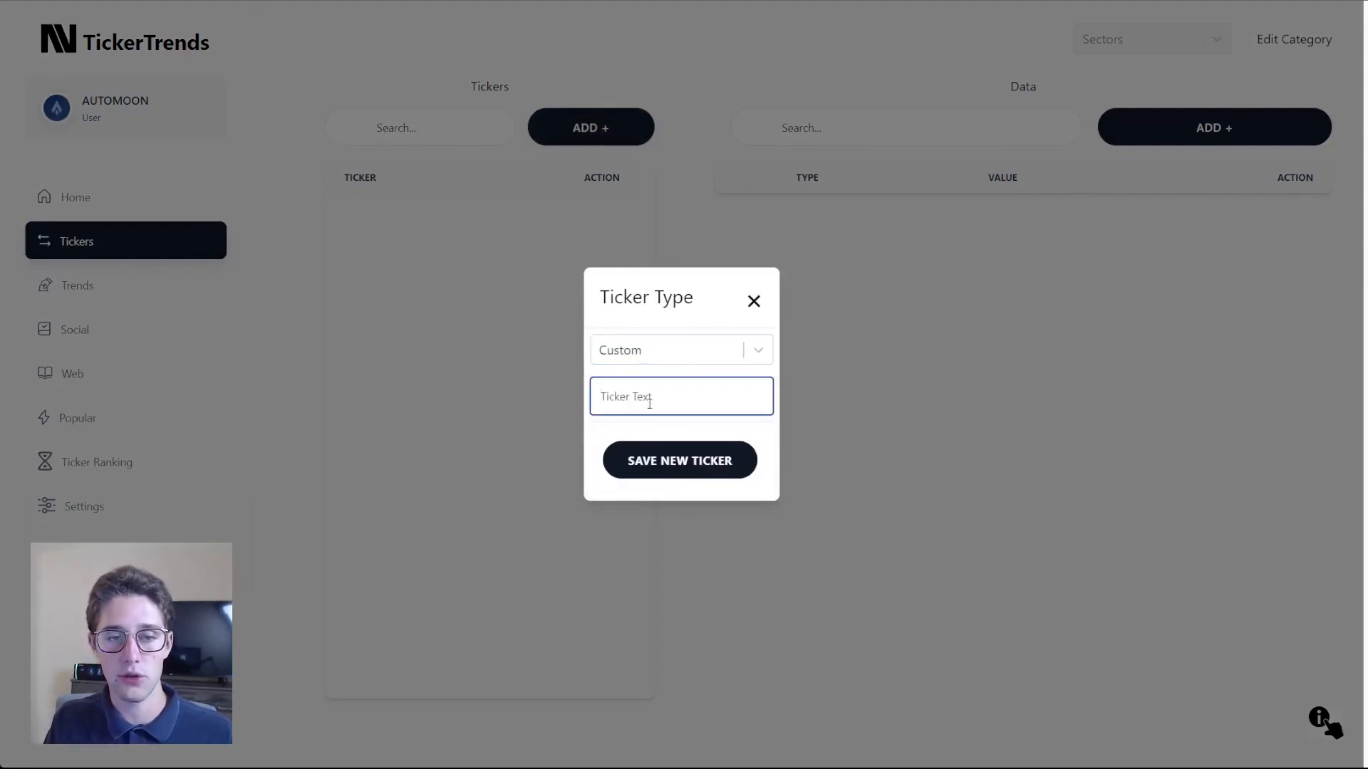
type("OIL")
left_click(675, 447)
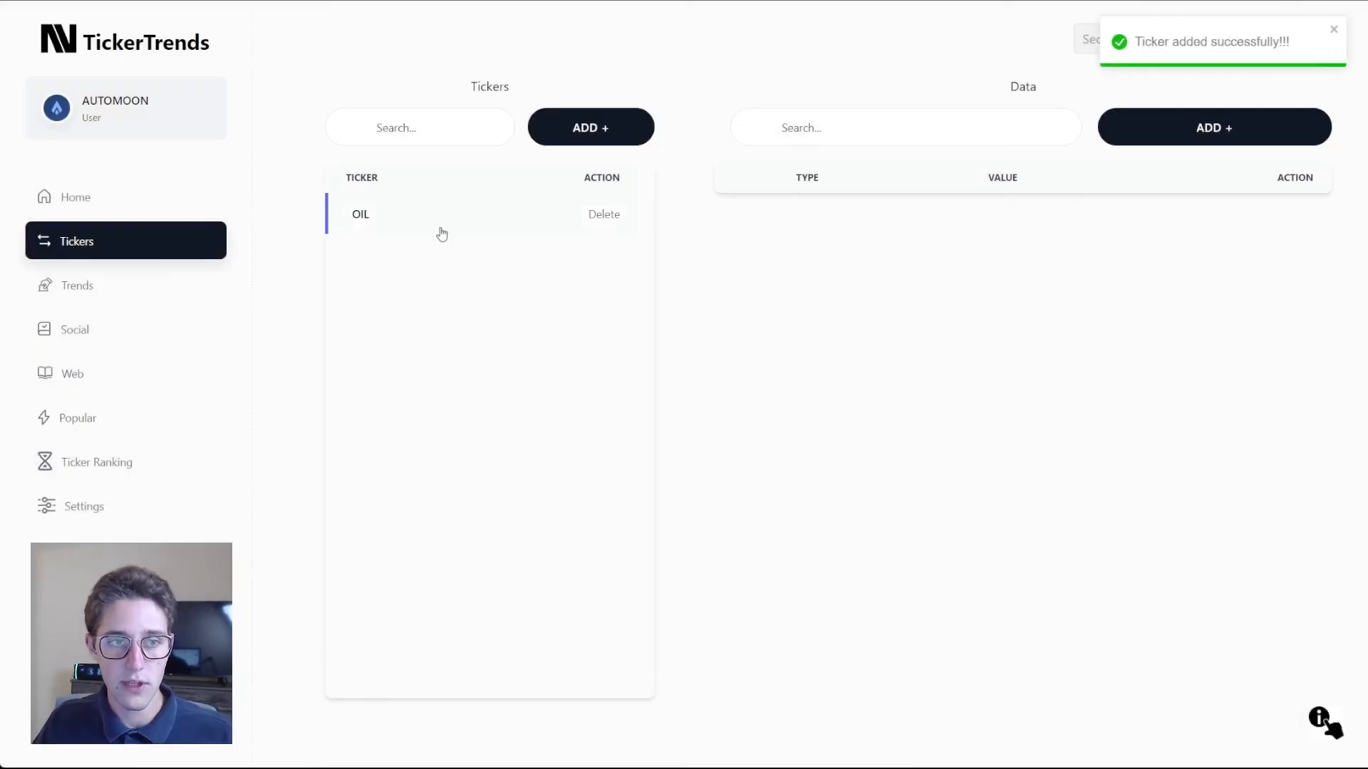
Step: Check the ticker choices in the form for adding data and close it without saving
left_click(1211, 131)
left_click(518, 311)
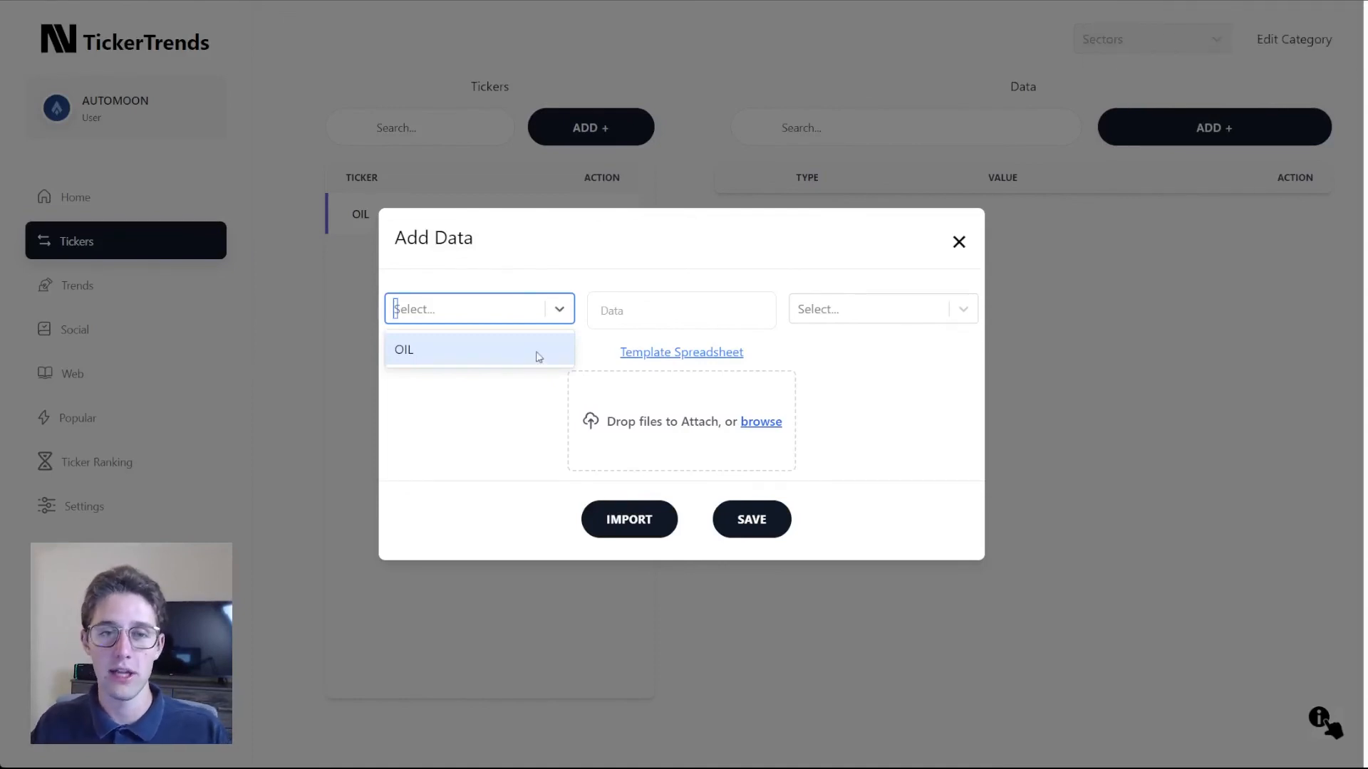
left_click(959, 242)
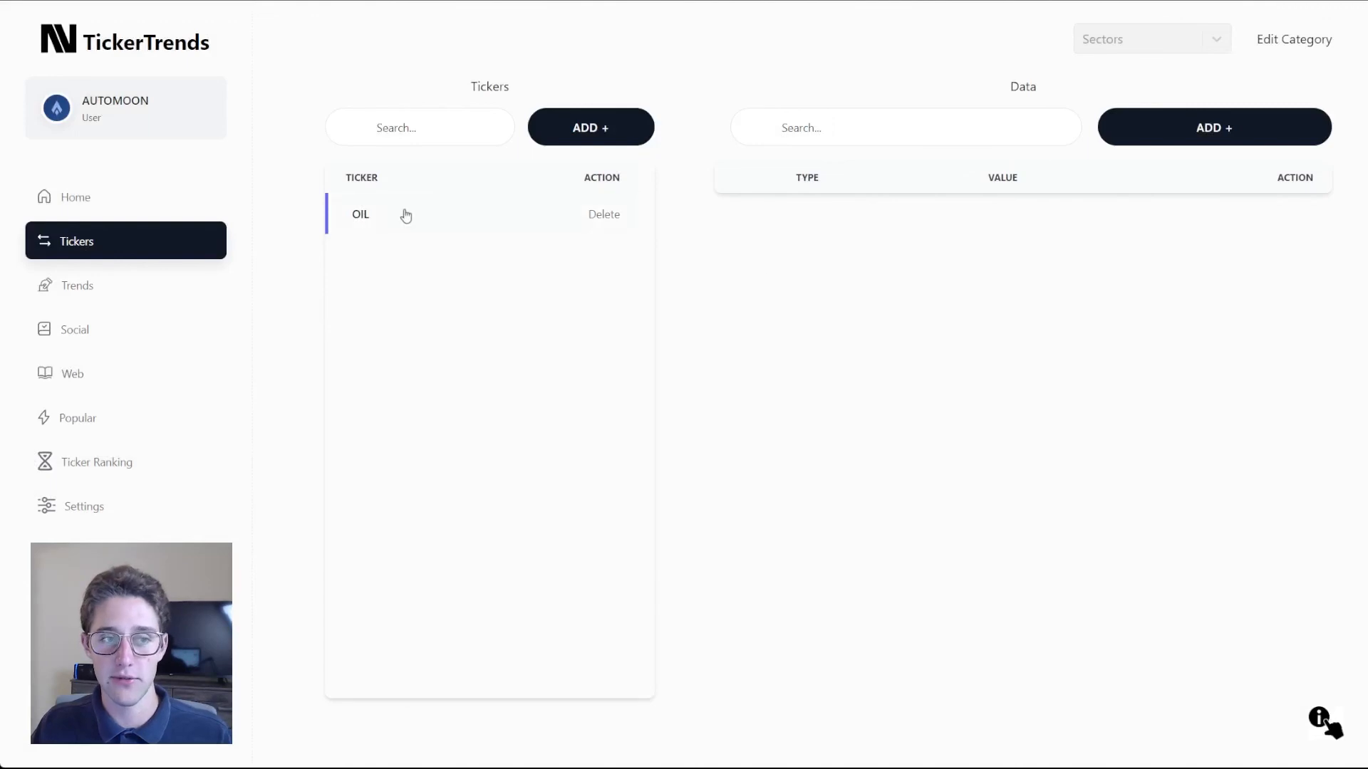